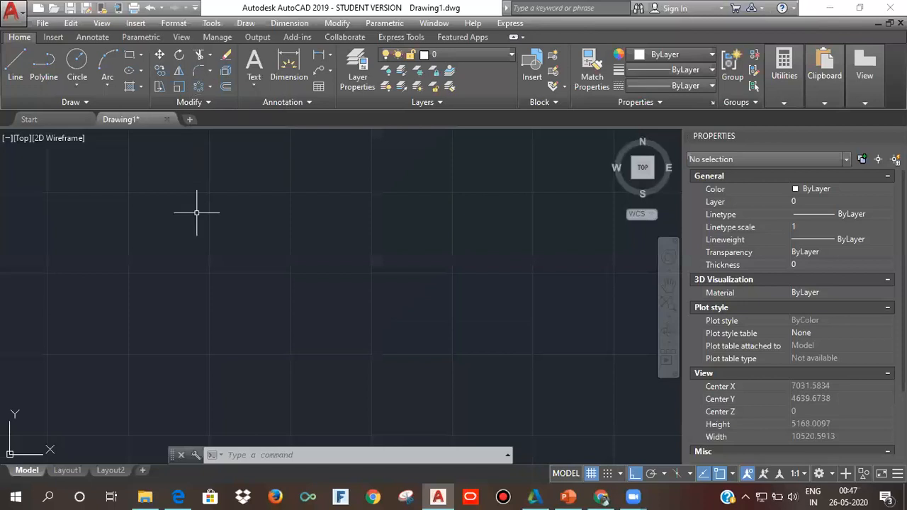
Draw a small square with the Rectangle command in the empty drawing area
left_click(210, 86)
left_click(213, 105)
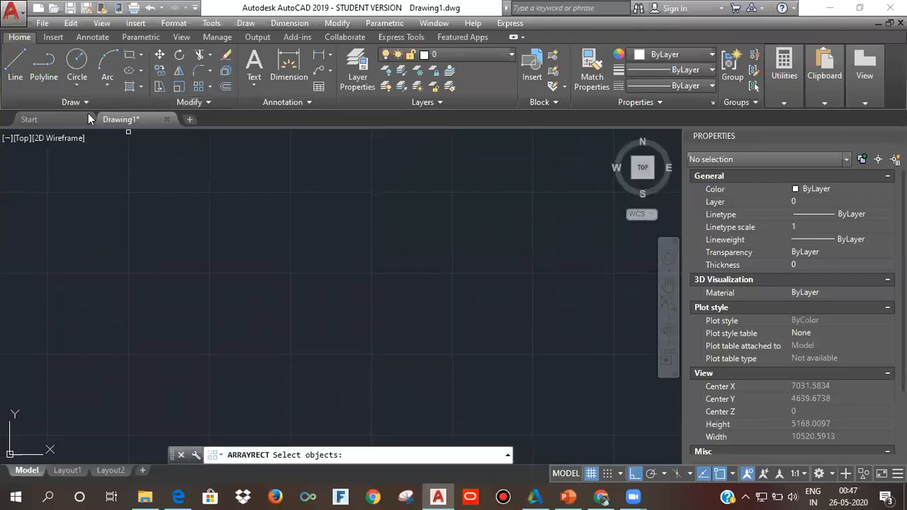
left_click(130, 55)
left_click(259, 206)
left_click(275, 220)
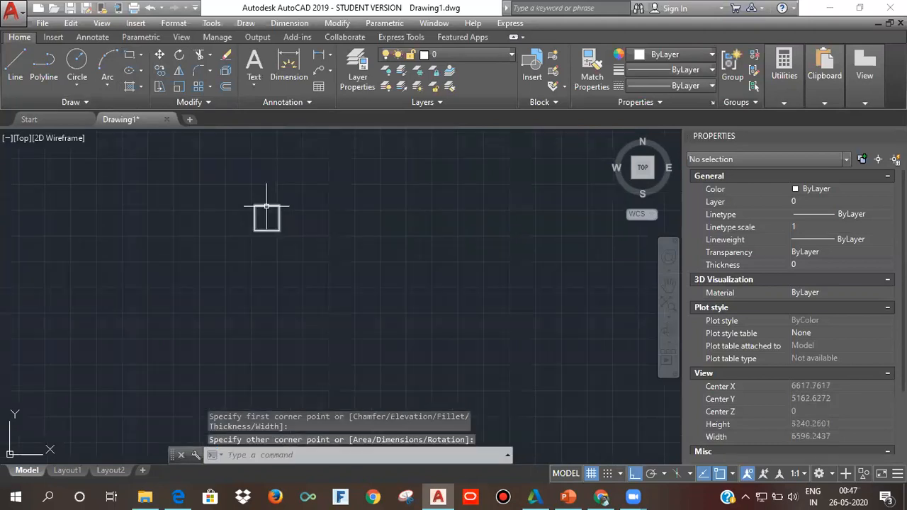
Create a rectangular array of the small square and set it to 5 columns
scroll(263, 213, "up", 2)
left_click(212, 87)
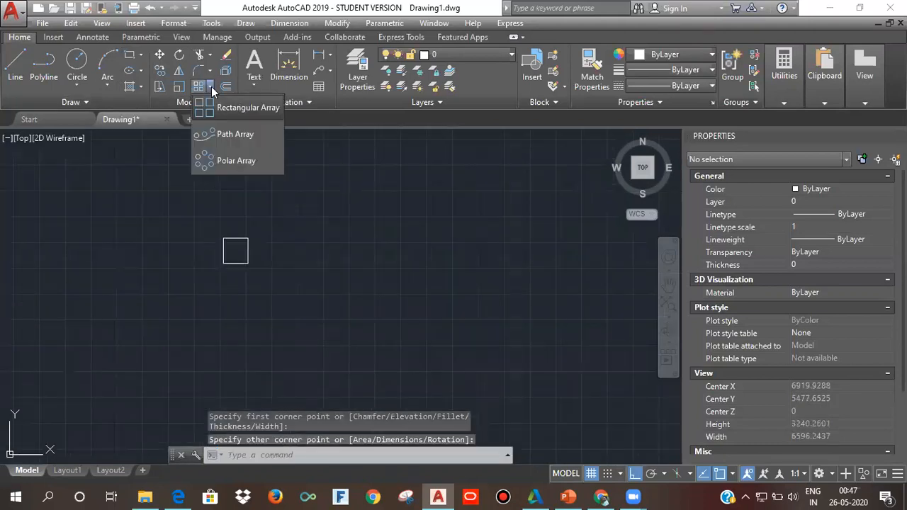
left_click(222, 103)
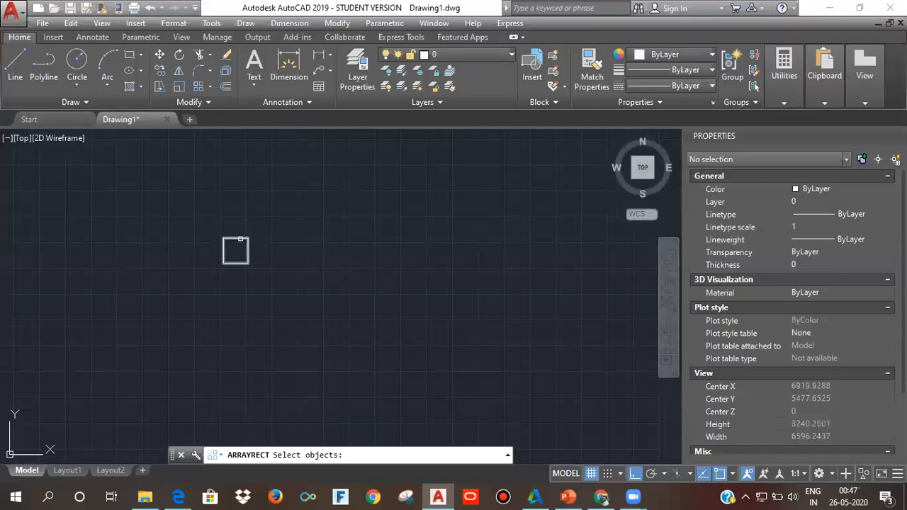
left_click(241, 240)
key("Return")
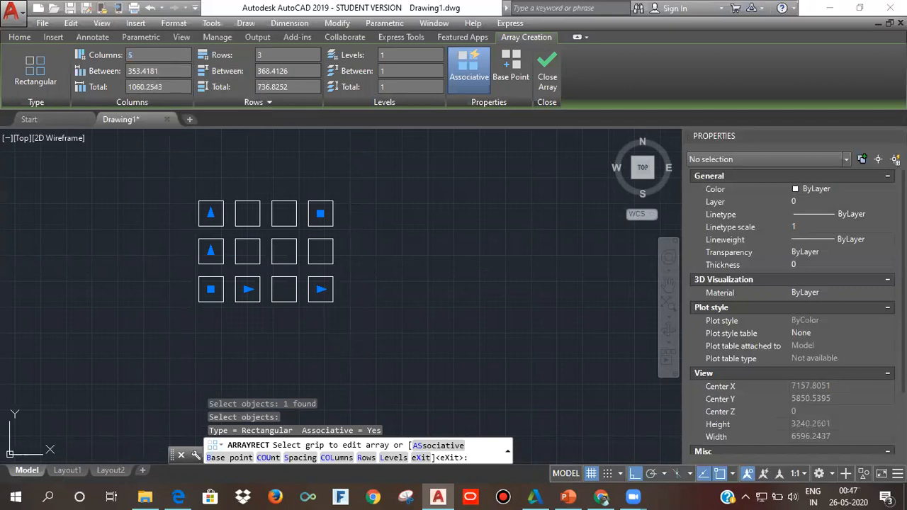
type("5")
key("Return")
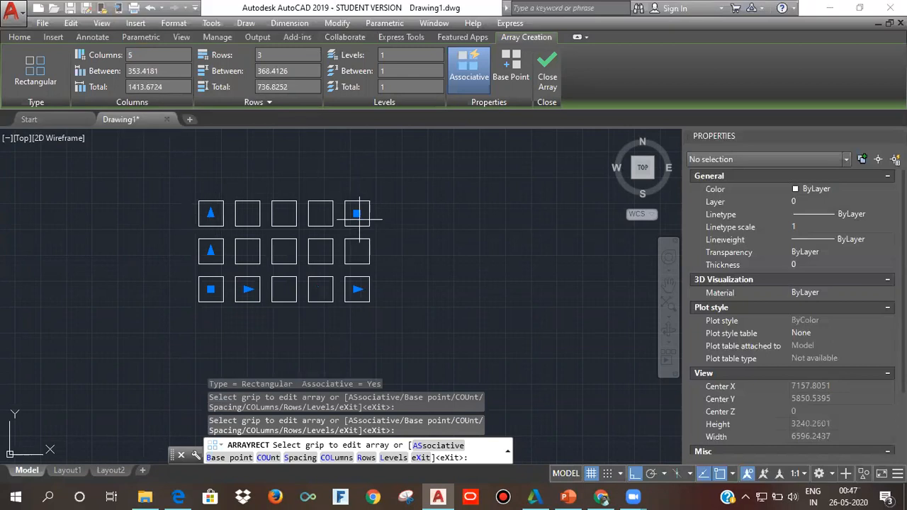
Extend the array upward to 5 rows with its row count grip
left_click(211, 213)
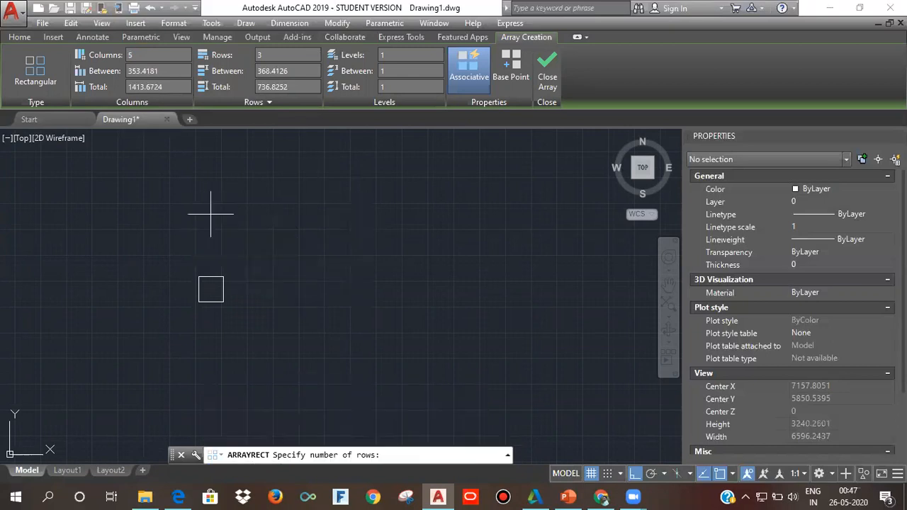
middle_click_drag(233, 170, 245, 251)
left_click(217, 205)
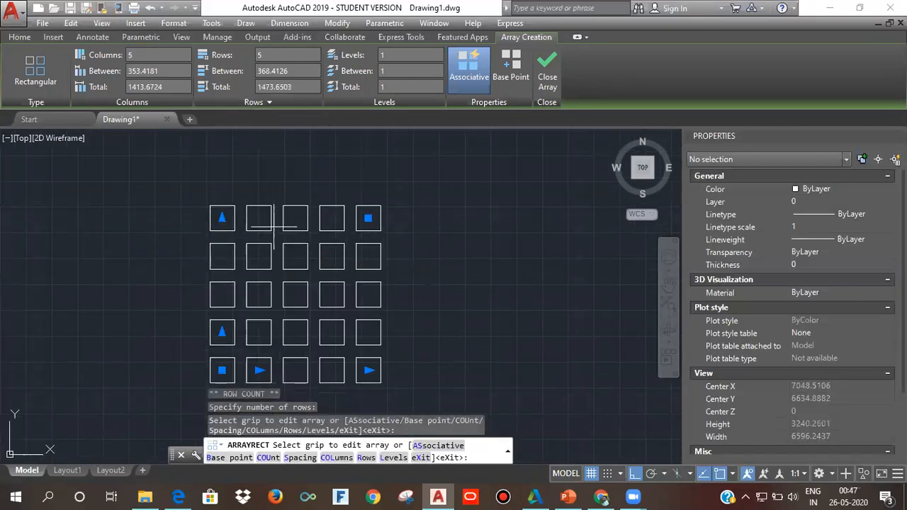
Set the spacing between the array's columns to 500
mouse_move(324, 291)
middle_mouse_down()
mouse_move(361, 230)
mouse_move(346, 247)
middle_mouse_up()
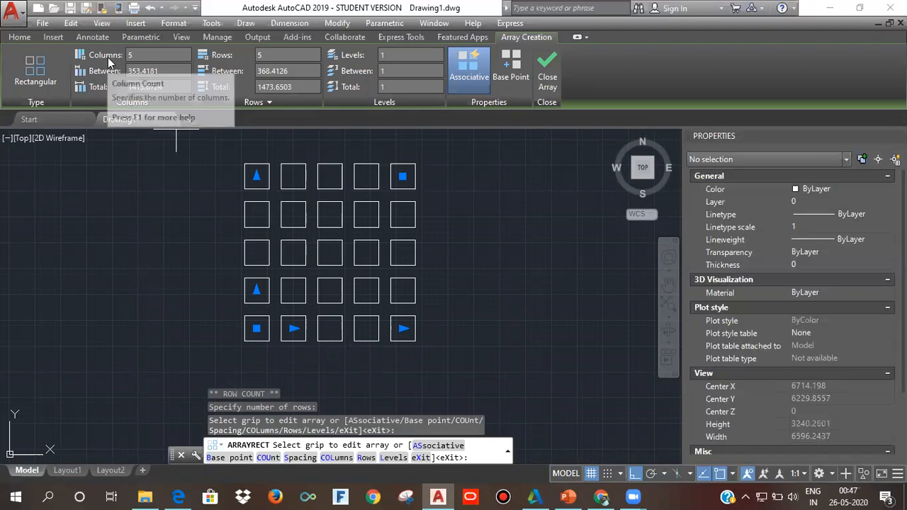
scroll(241, 185, "up", 2)
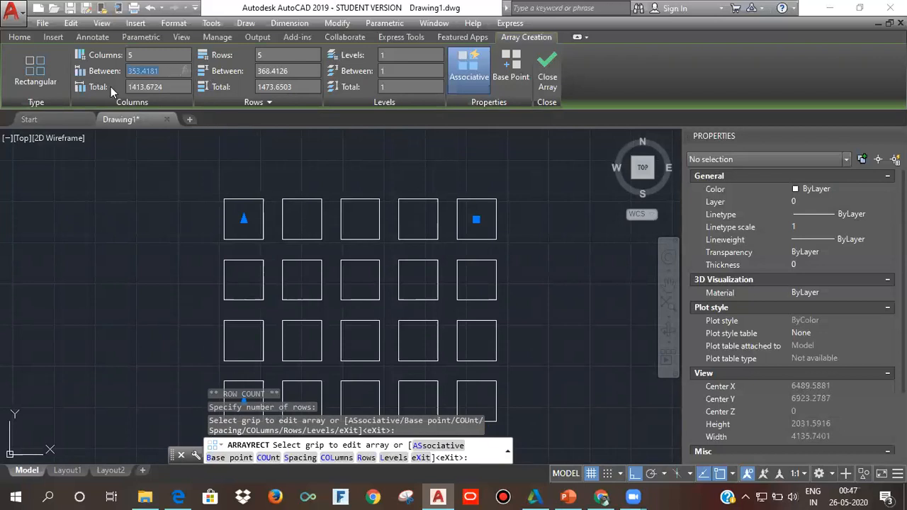
type("500")
key("Return")
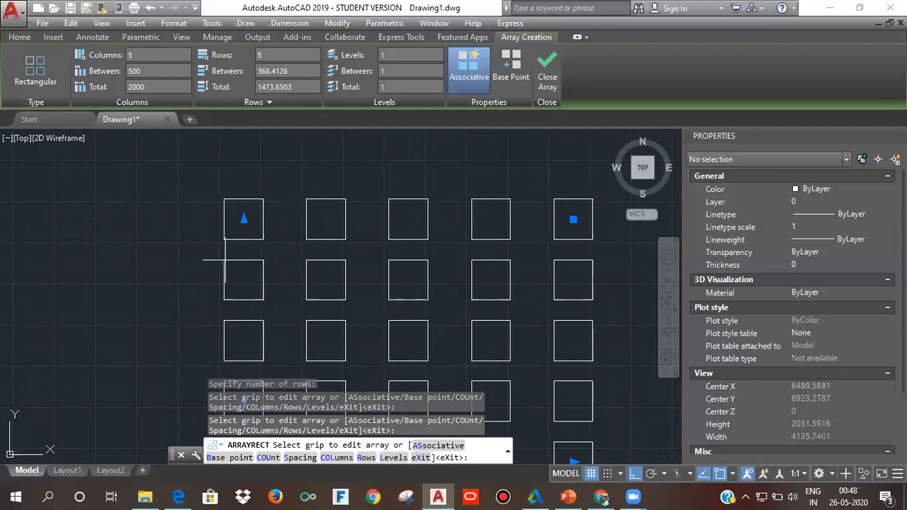
Give the array 3 levels spaced 30 apart and inspect the stacked squares in a 3D view
scroll(226, 260, "down", 3)
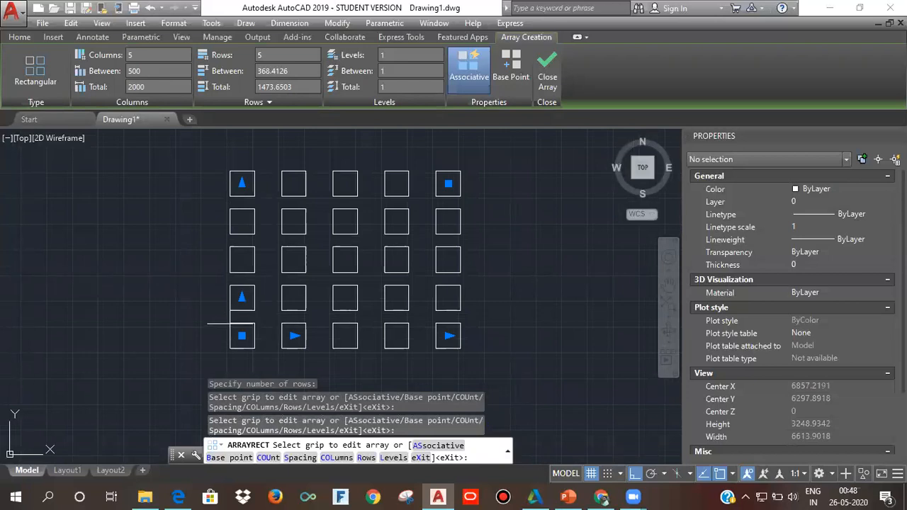
left_click(414, 72)
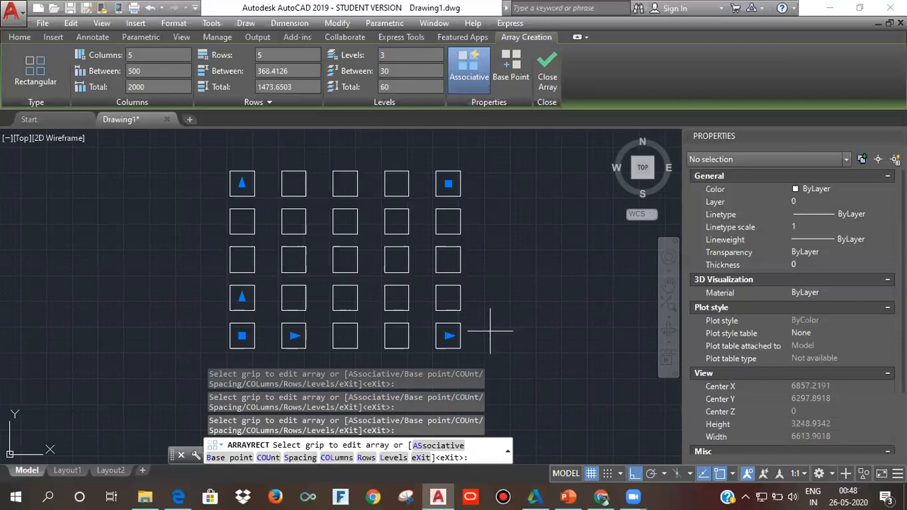
middle_click_drag(487, 324, 472, 229, "shift")
scroll(428, 291, "up", 4)
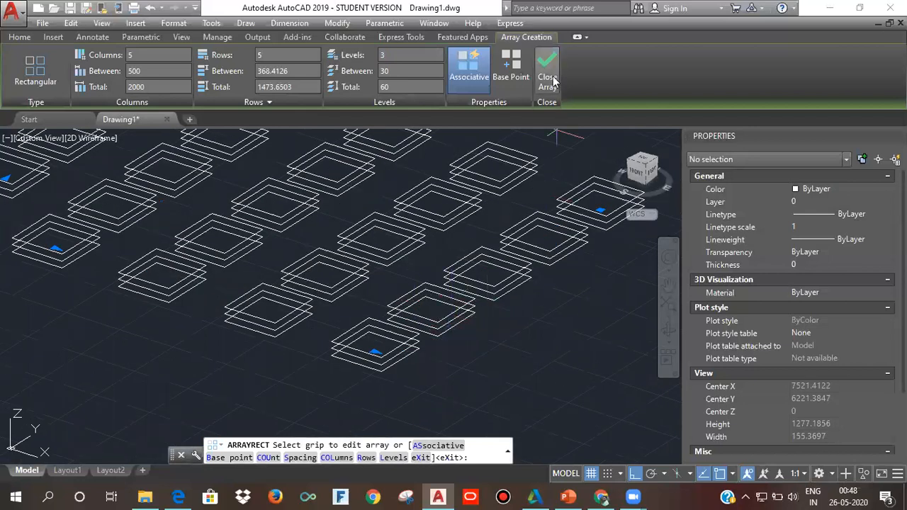
Return to the top view, reduce the array to 1 level and finish creating it
left_click(645, 162)
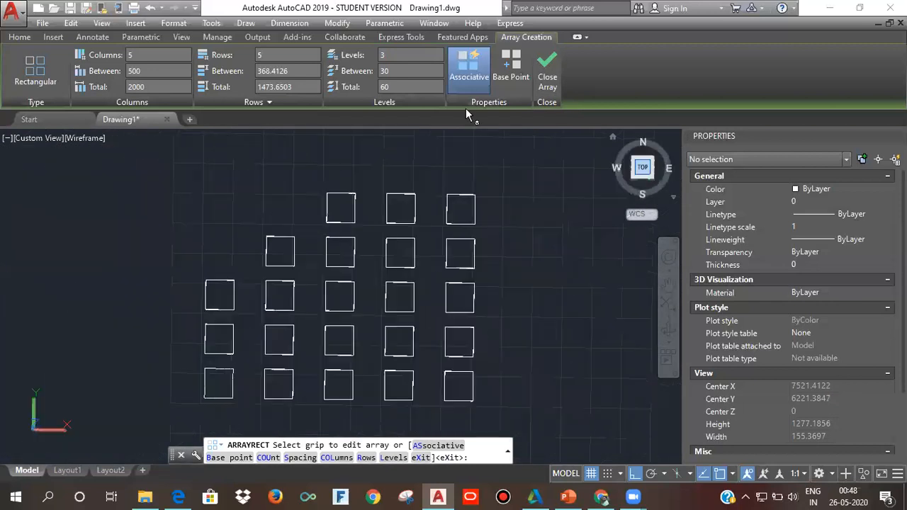
left_click(511, 163)
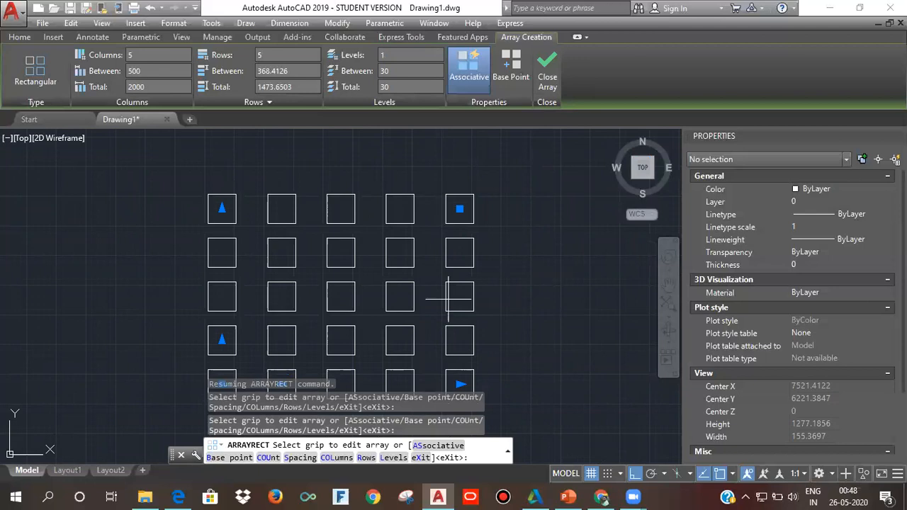
middle_click_drag(444, 285, 442, 244)
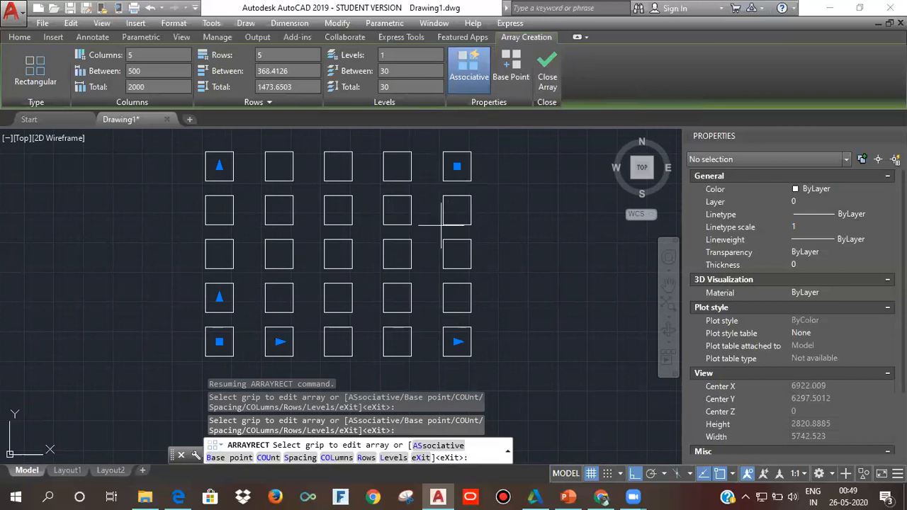
left_click(547, 71)
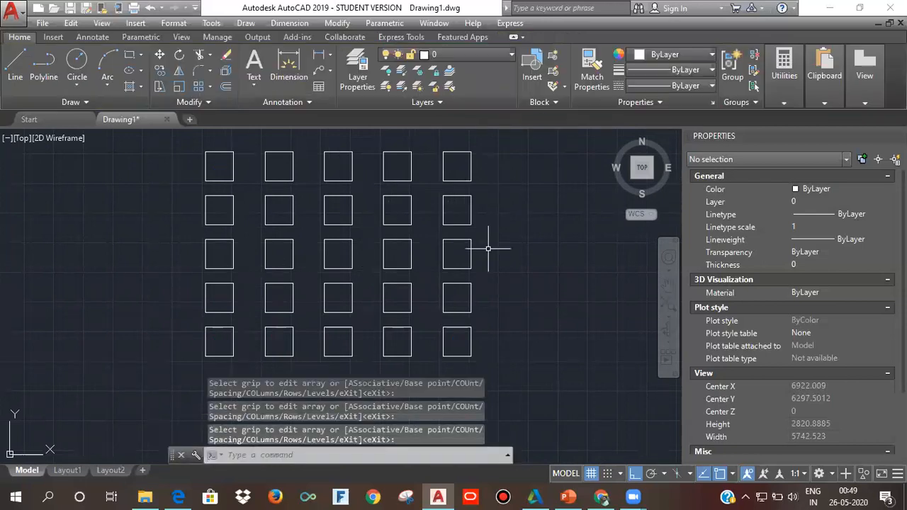
Move the array's base point to a spot beside the first column and return it to the centre of the lower-left square
left_click(456, 268)
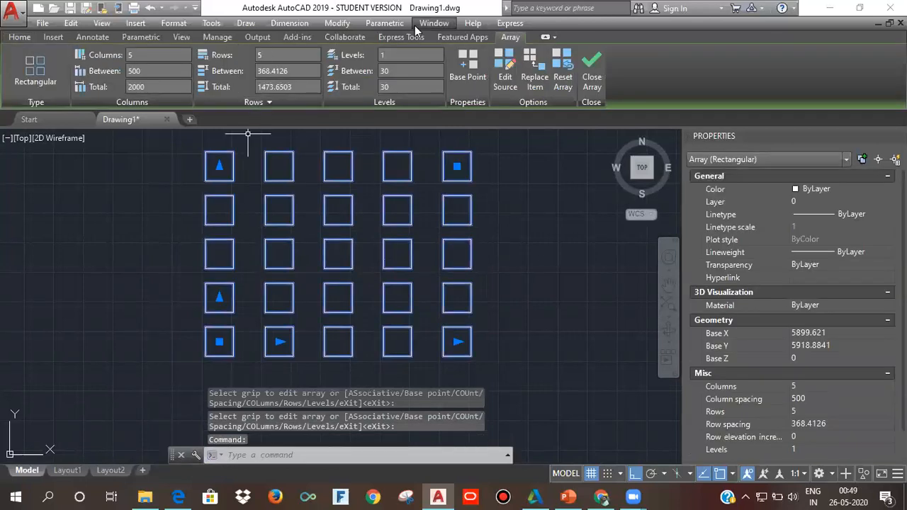
left_click(473, 78)
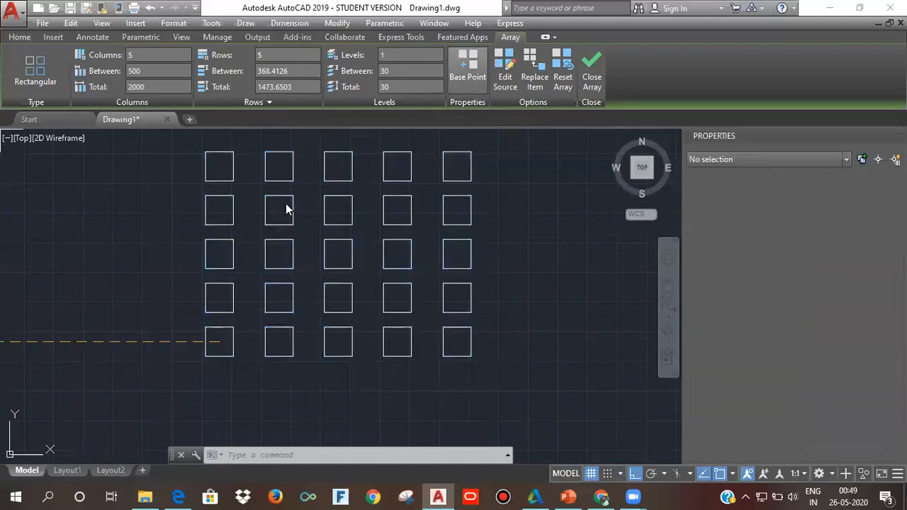
left_click(166, 243)
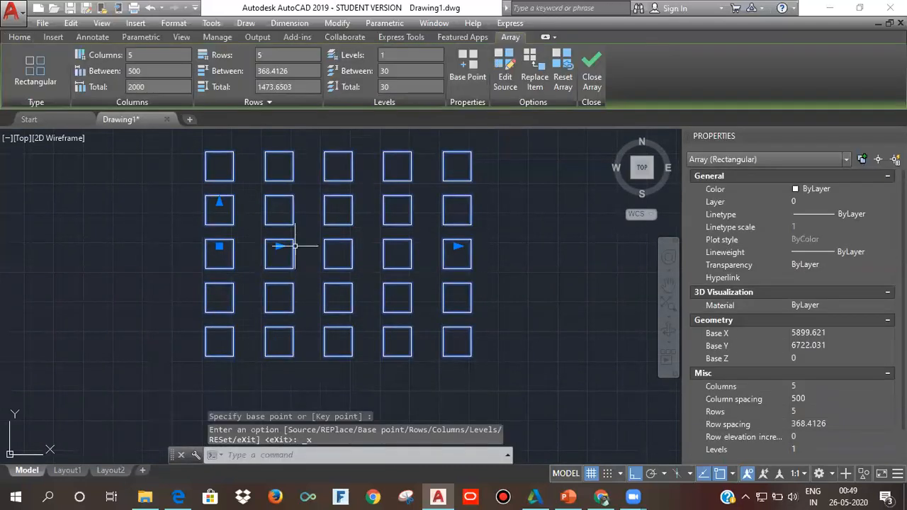
left_click(473, 75)
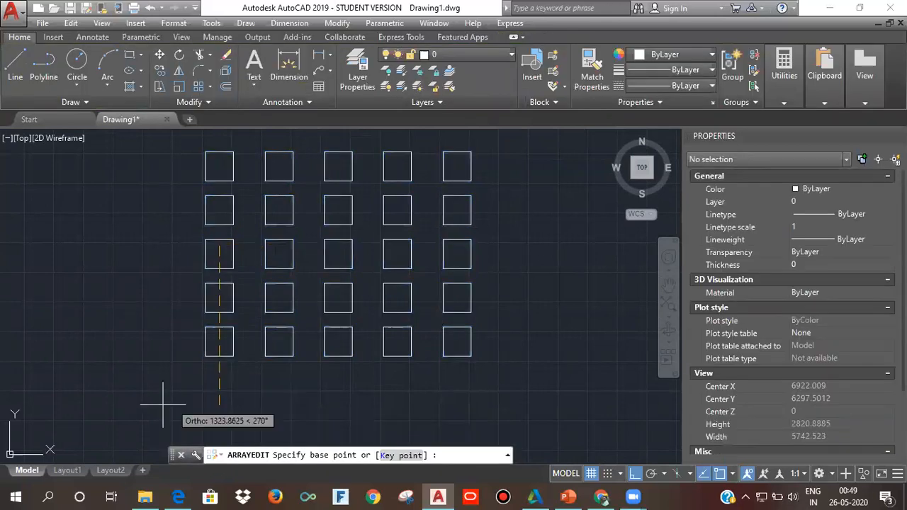
left_click(220, 342)
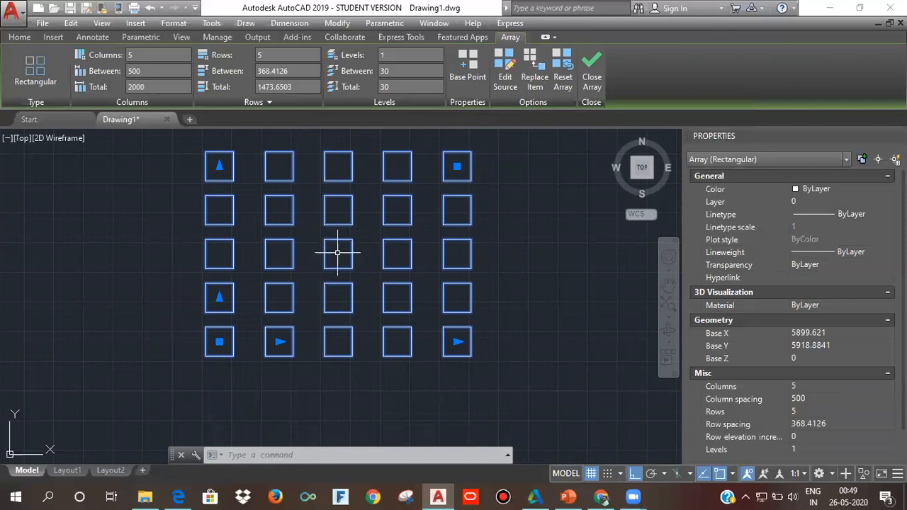
Edit the array's source using the lower-left square and draw a circle centred inside it
left_click(506, 71)
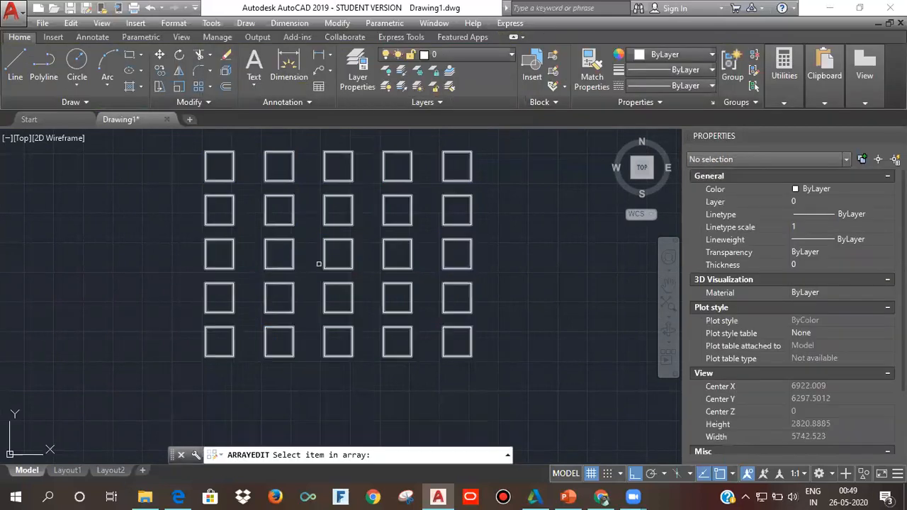
left_click(232, 338)
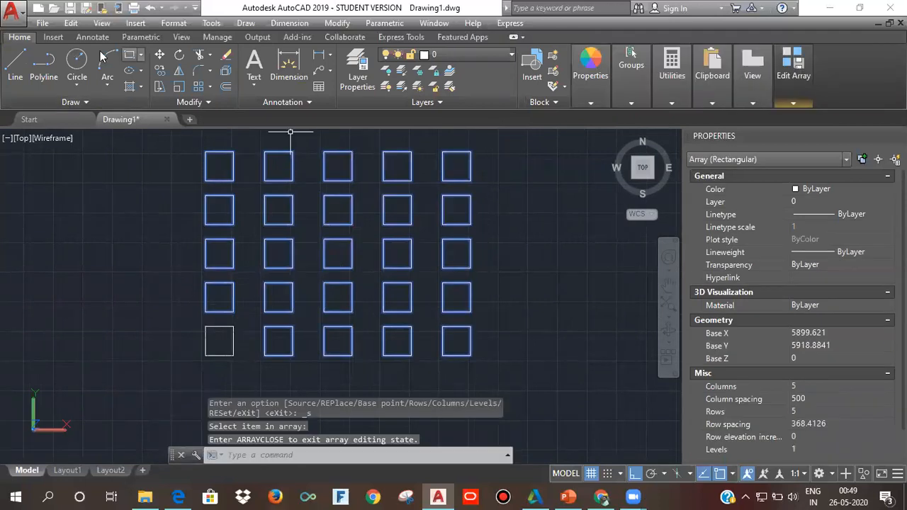
left_click(76, 61)
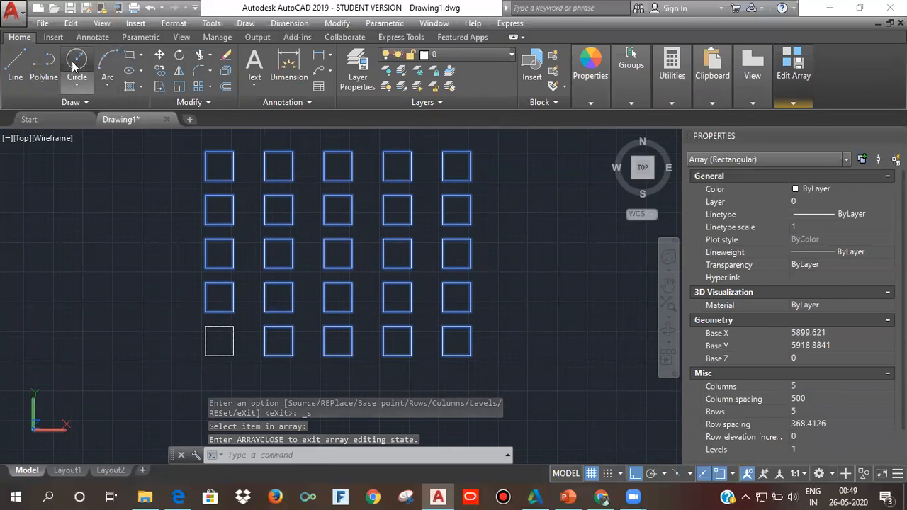
scroll(224, 342, "up", 5)
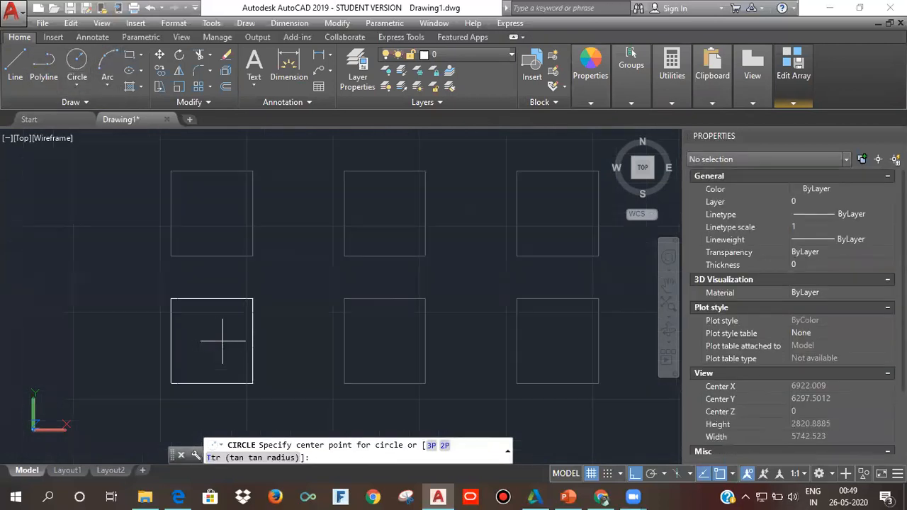
left_click(211, 341)
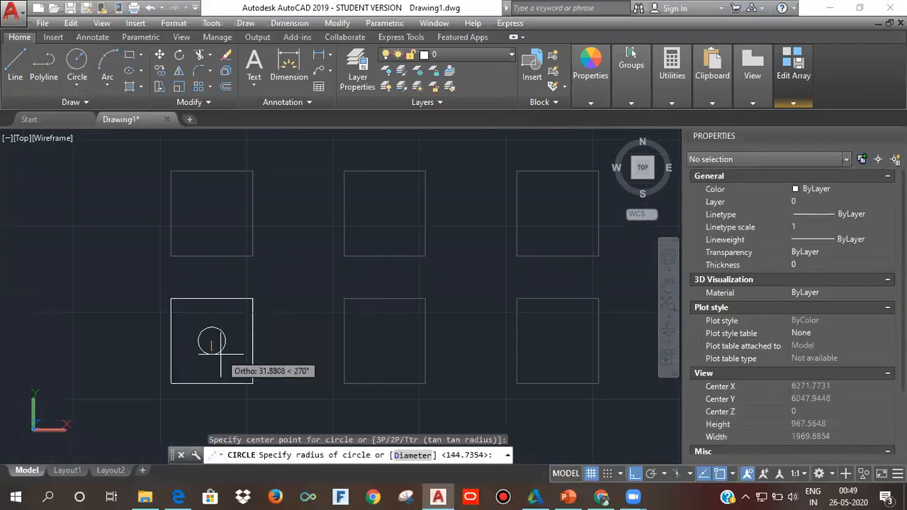
left_click(212, 379)
Leave array source editing and save the changes to the whole array
scroll(312, 323, "down", 4)
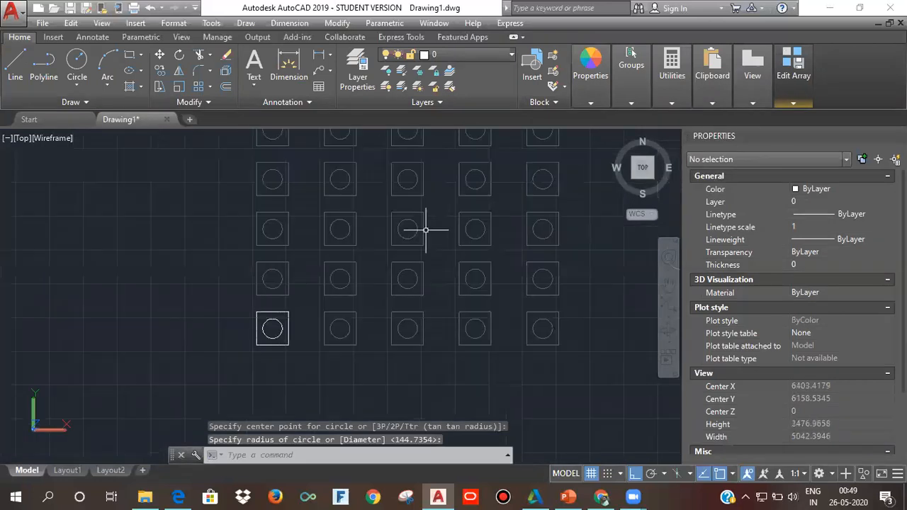
middle_click_drag(437, 247, 370, 308)
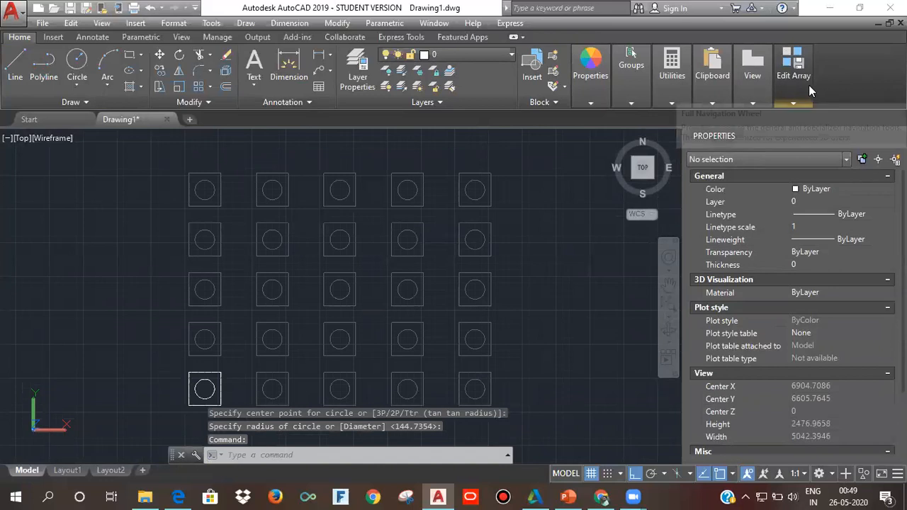
mouse_move(802, 86)
left_click(792, 129)
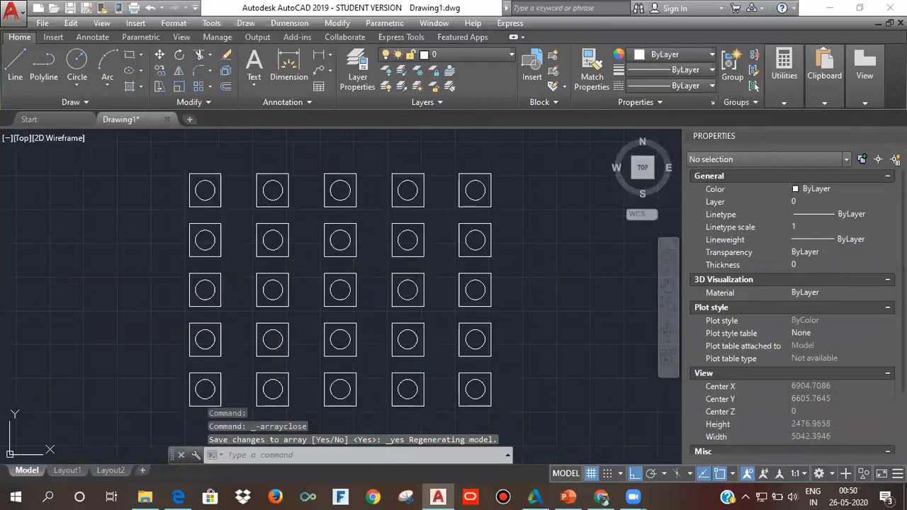
Extend the array to 7 columns and 6 rows with its count grips and deselect it
left_click(454, 241)
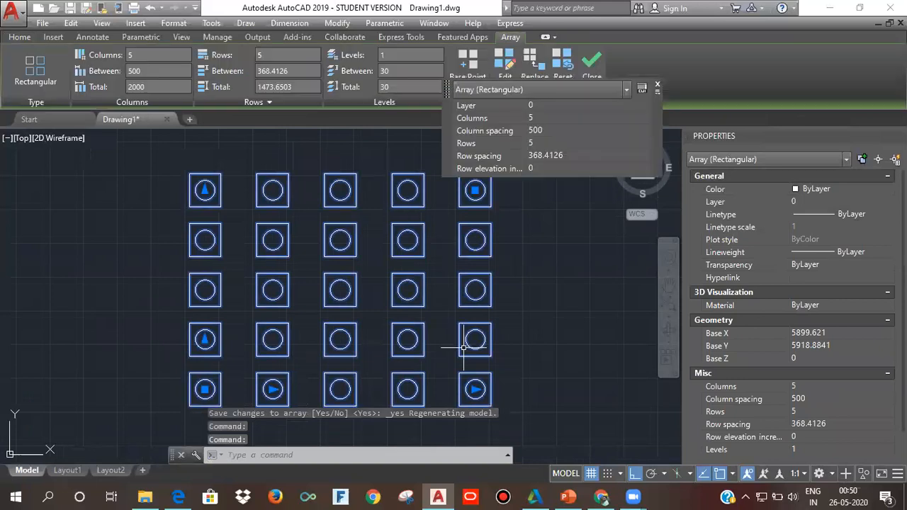
scroll(469, 351, "down", 2)
left_click_drag(472, 373, 574, 371)
left_click_drag(303, 247, 332, 192)
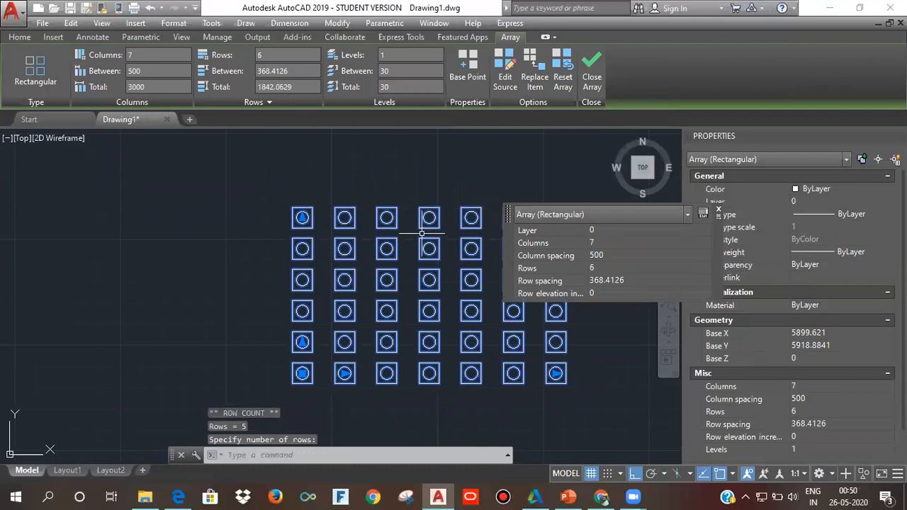
key("Escape")
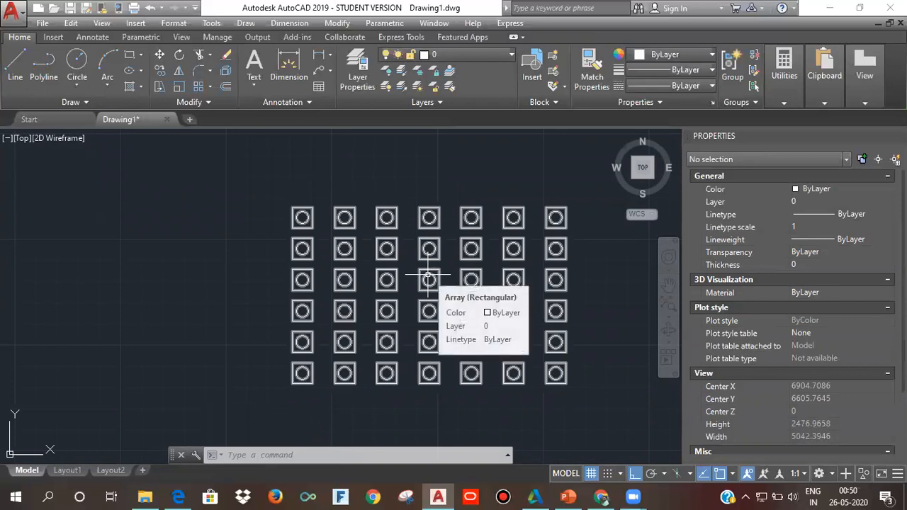
Draw a circle with a radius of about 118 in the empty space to the left of the array
left_click(81, 62)
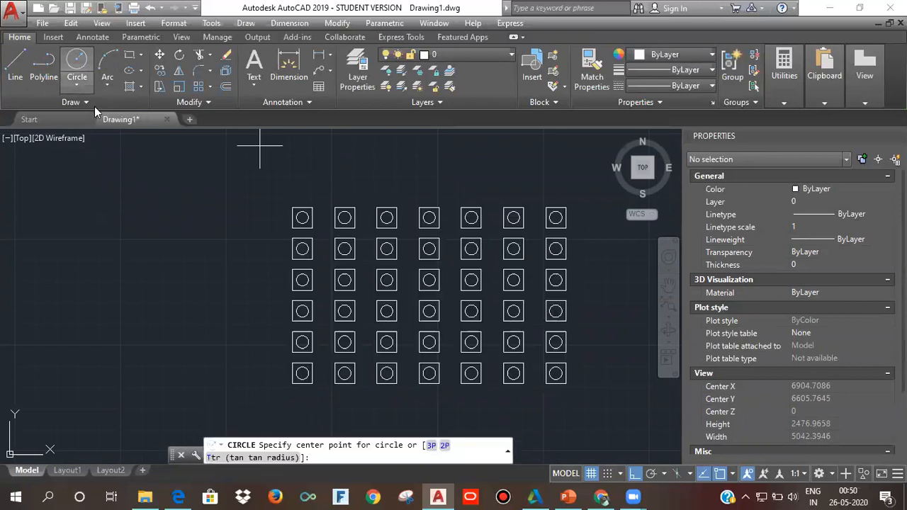
left_click(125, 227)
left_click(135, 227)
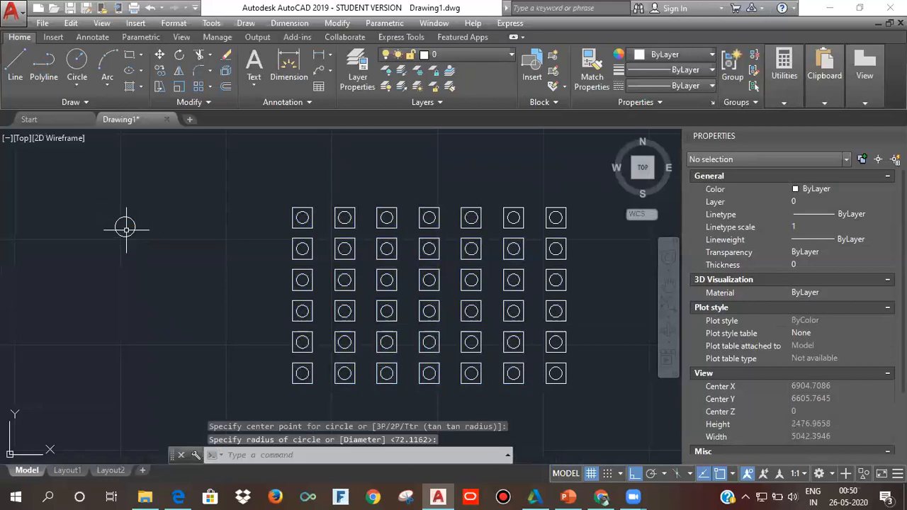
Choose the separate circle as the array's replacement object, with Ortho off and the circle's centre as its base point
scroll(128, 227, "up", 2)
scroll(389, 301, "down", 2)
middle_click_drag(389, 301, 352, 275)
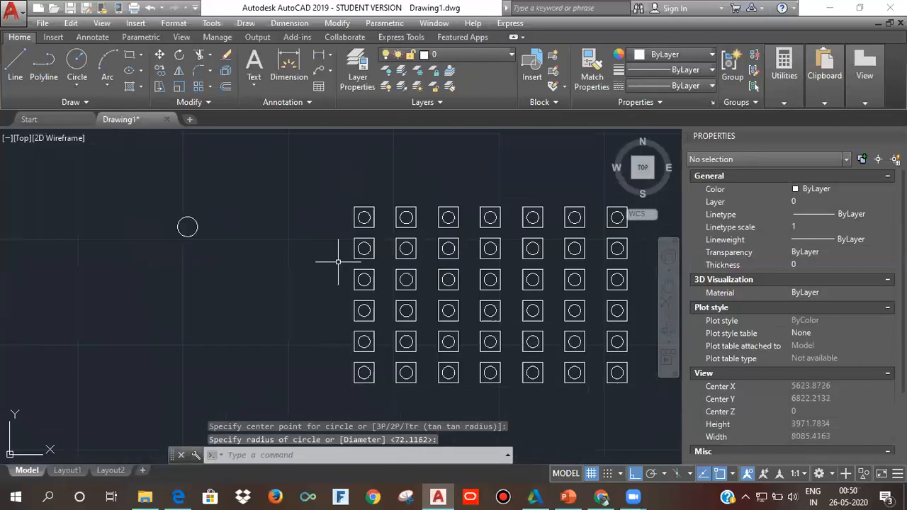
left_click(405, 303)
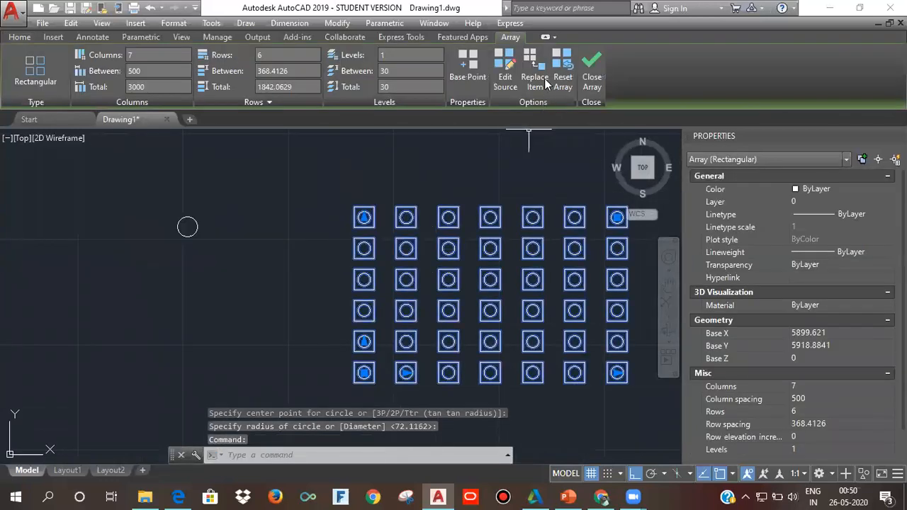
left_click(543, 72)
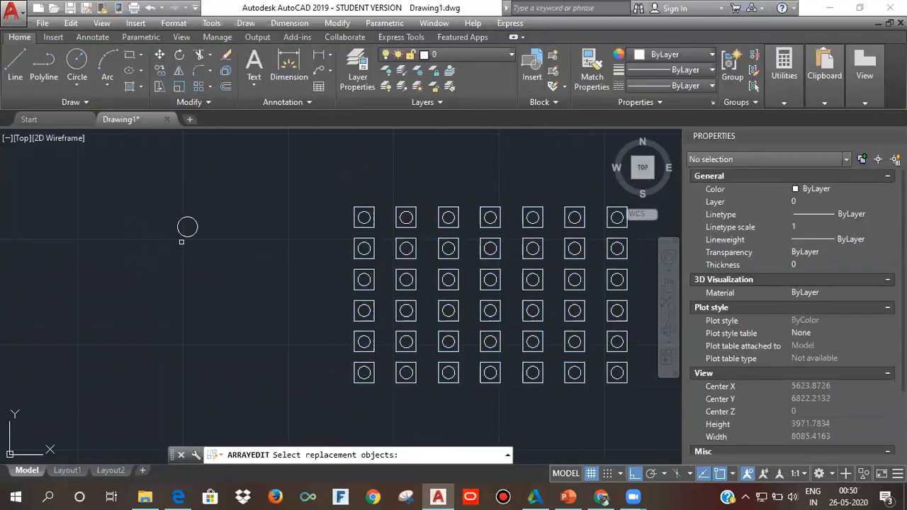
left_click(186, 234)
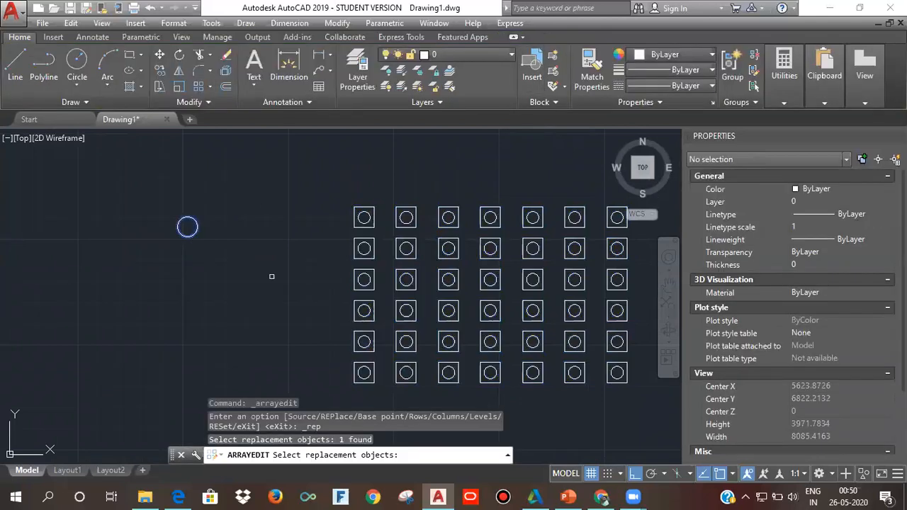
key("Return")
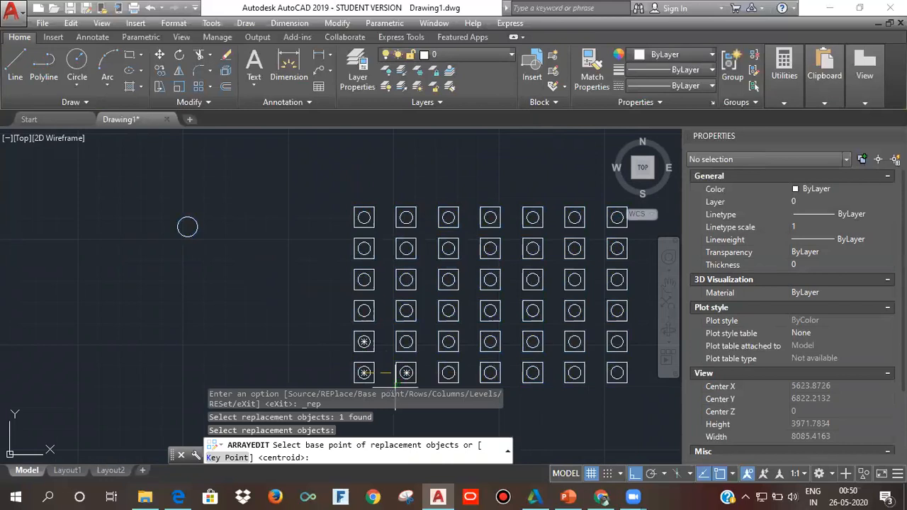
left_click(633, 475)
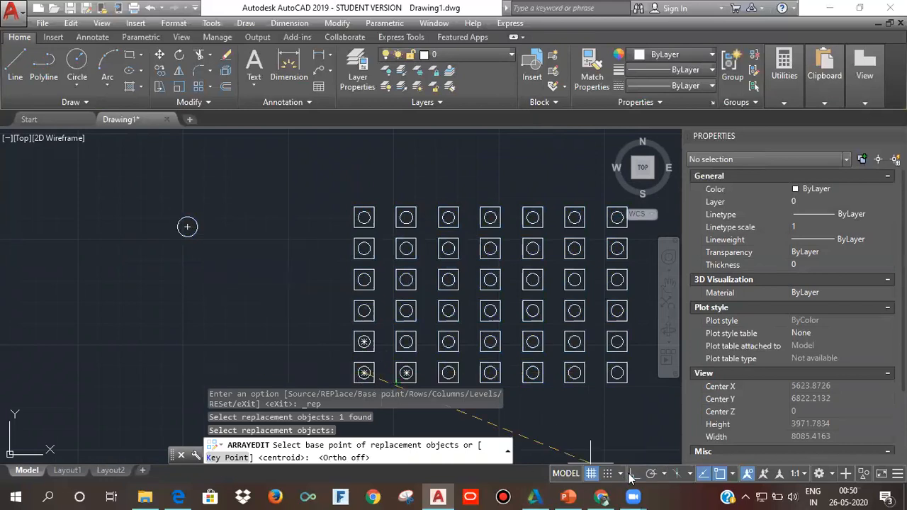
left_click(188, 227)
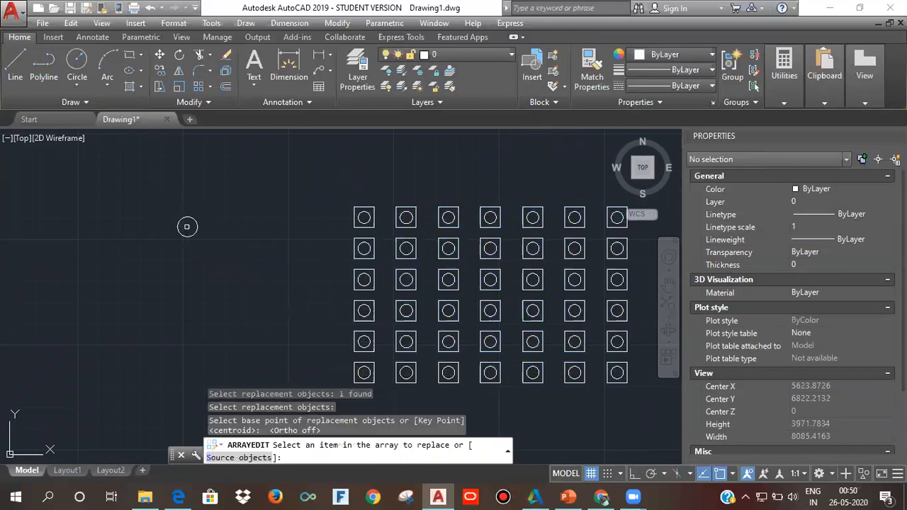
Replace six array items with the circle: one in the top row, three in the third row and two in the fifth
left_click(406, 289)
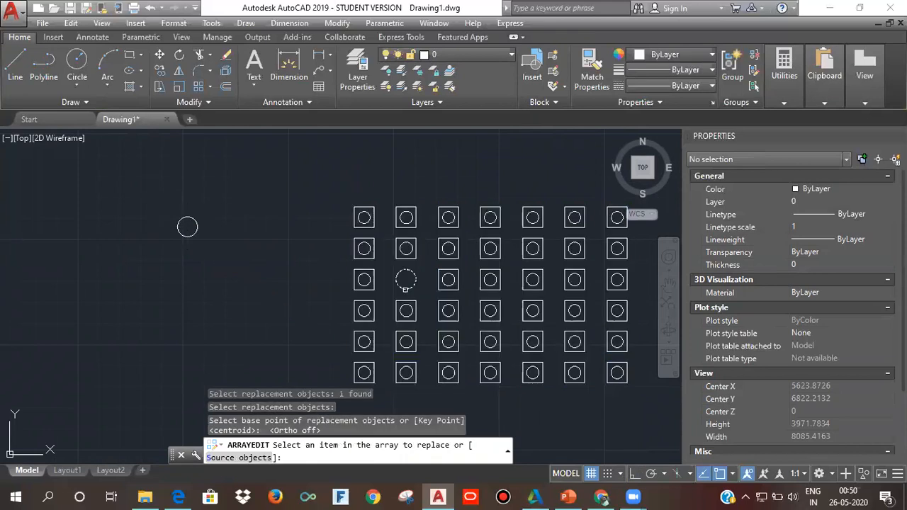
left_click(455, 287)
left_click(533, 337)
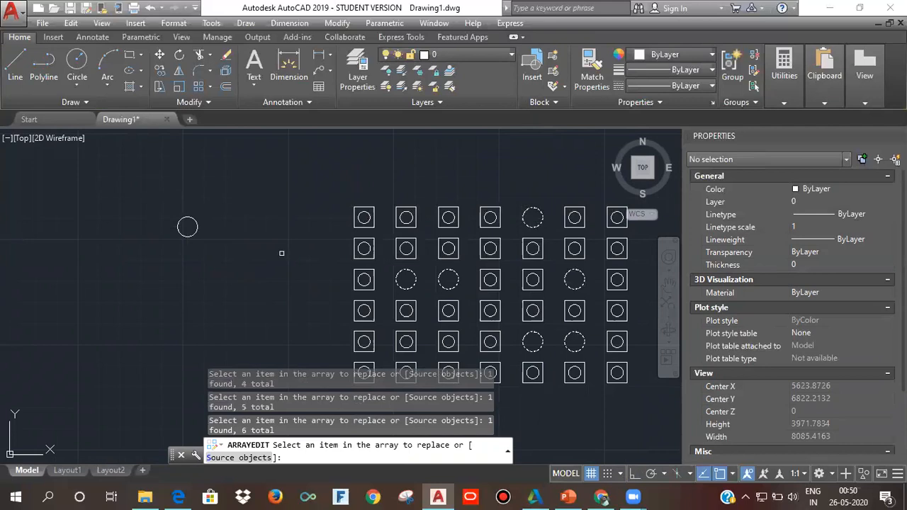
key("Escape")
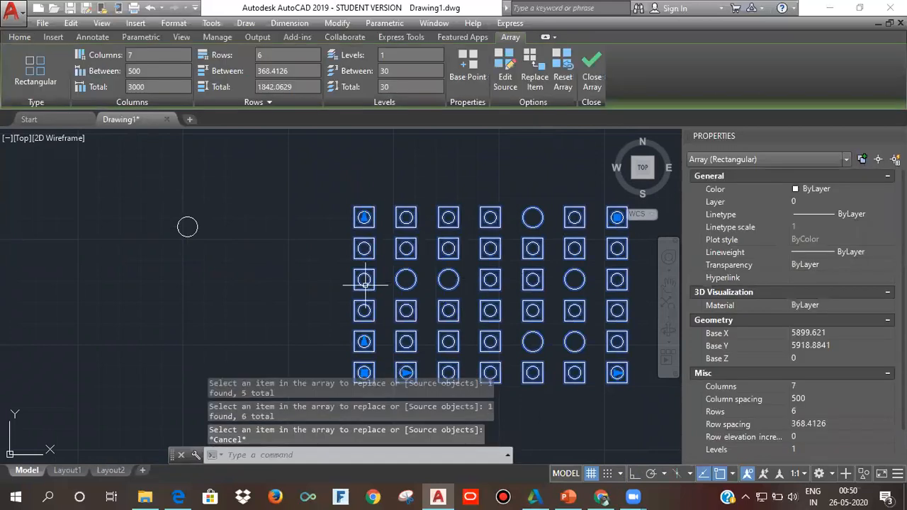
Extend the array to 8 columns with its count grip and reset the replaced items to the original source
middle_click_drag(660, 285, 539, 277)
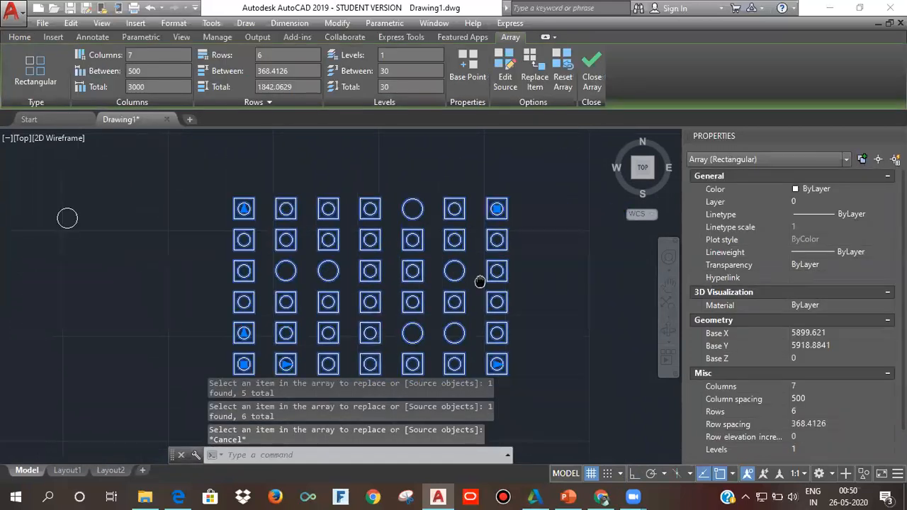
left_click(496, 365)
left_click(573, 359)
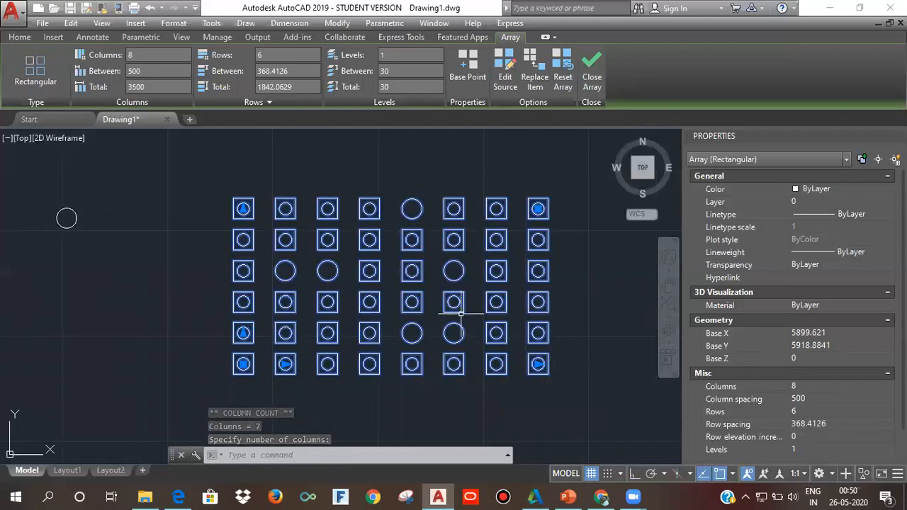
left_click(563, 71)
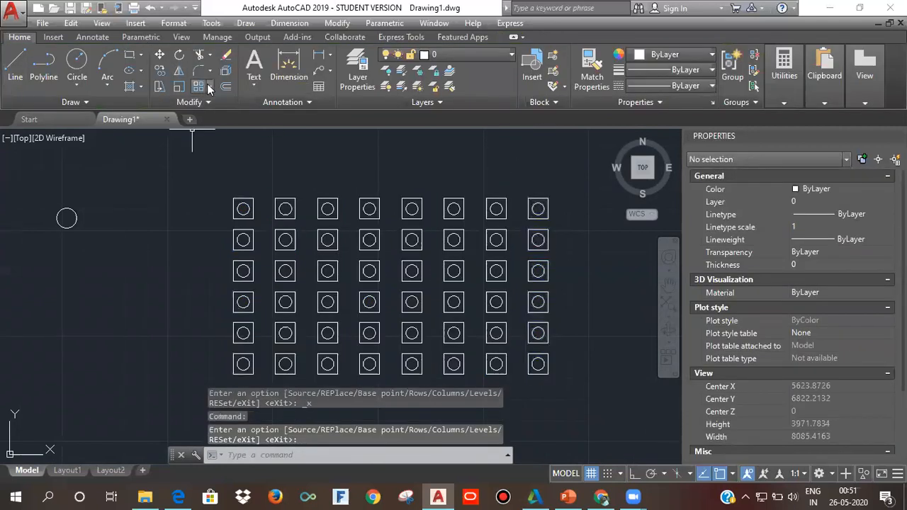
left_click(210, 87)
left_click(234, 160)
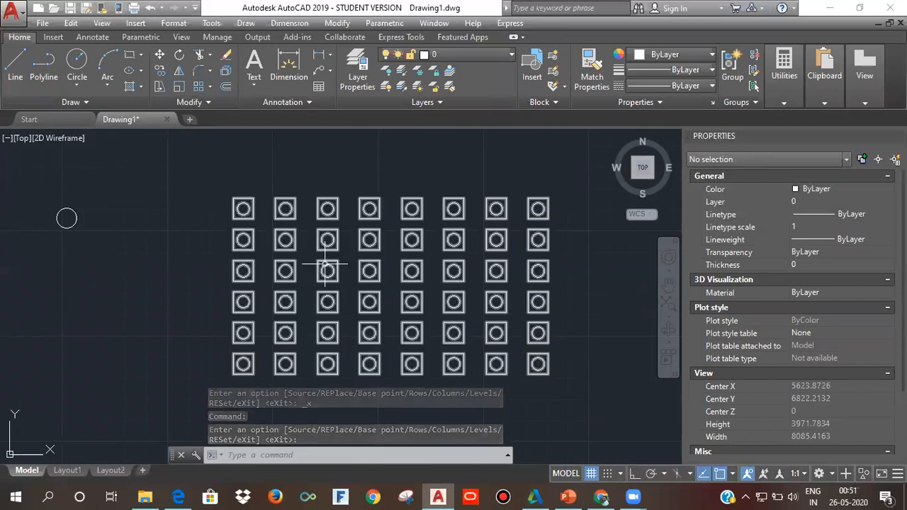
Draw a stepped open polyline of five horizontal and vertical segments to the right of the array, with Ortho on
scroll(130, 247, "down", 4)
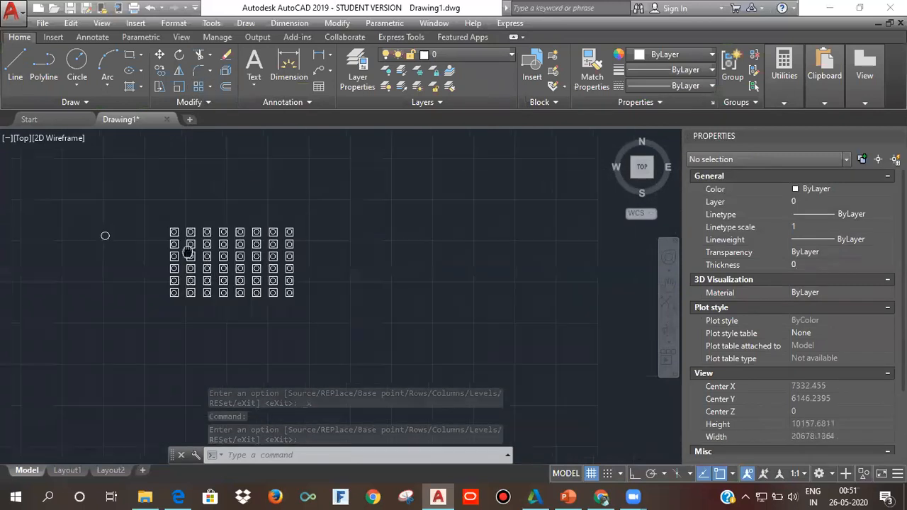
left_click(12, 75)
left_click(42, 77)
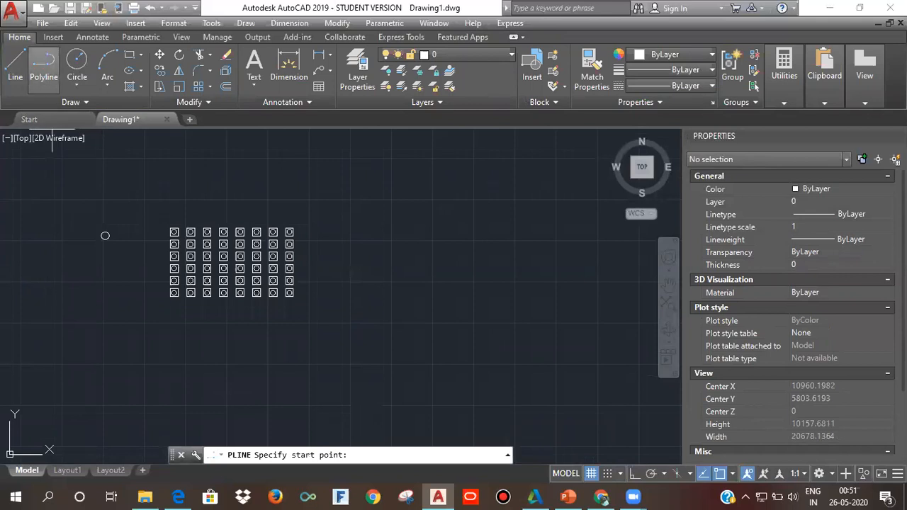
left_click(404, 284)
scroll(411, 269, "up", 4)
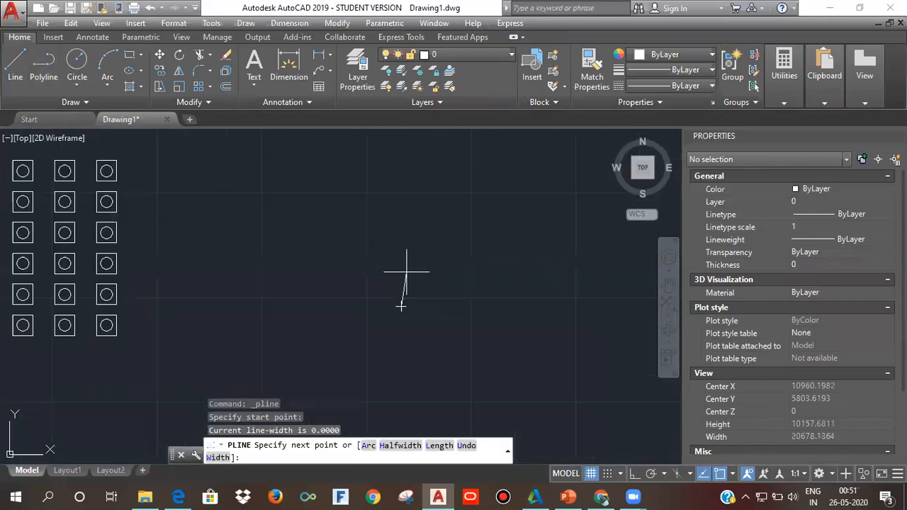
left_click(635, 474)
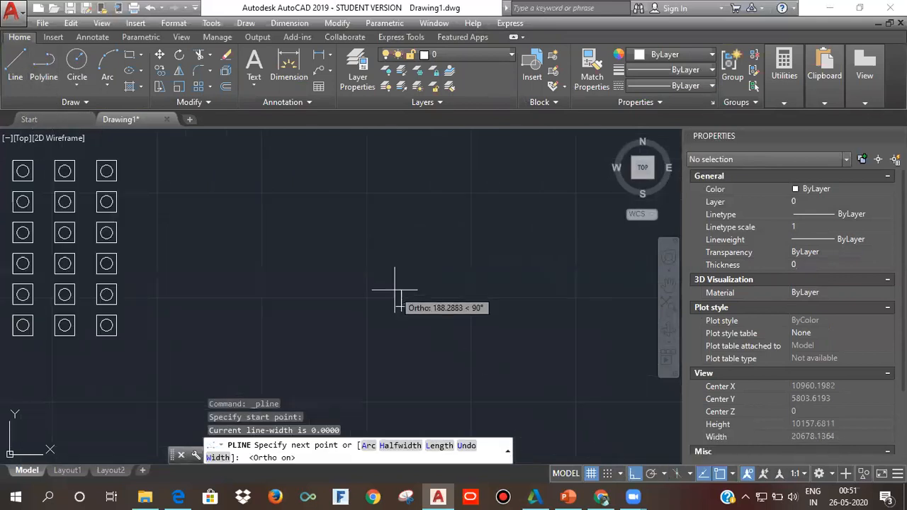
left_click(560, 286)
middle_click_drag(560, 286, 337, 298)
left_click(337, 312)
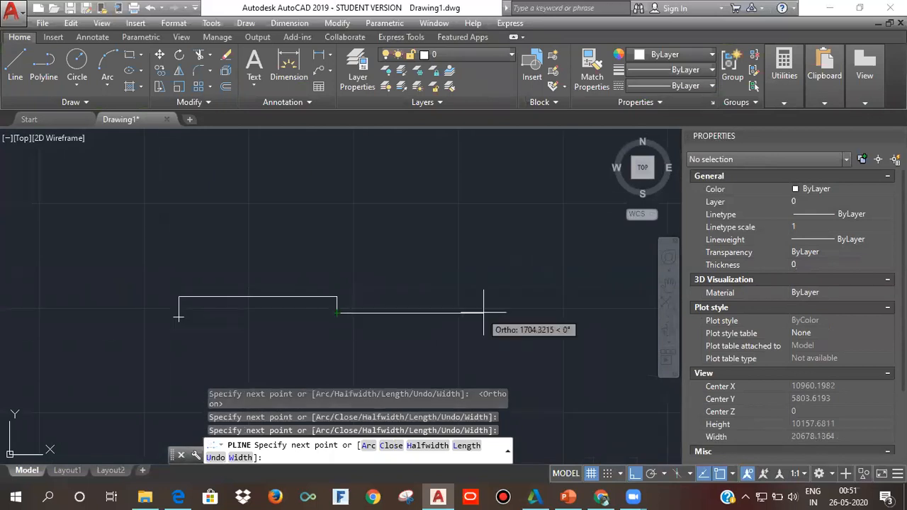
left_click(484, 312)
left_click(484, 289)
key("Escape")
Convert the stepped polyline into a smooth curve using the Spline option of PEDIT
middle_click_drag(362, 353, 391, 338)
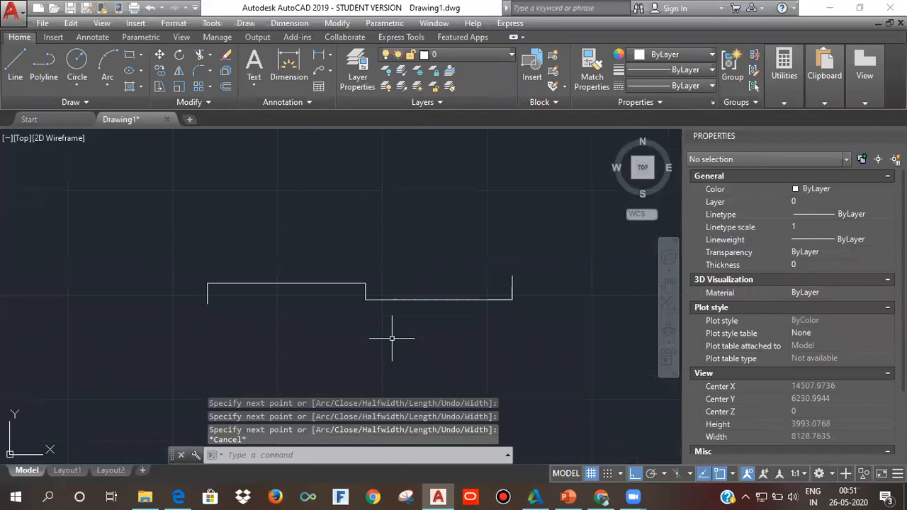
type("PE")
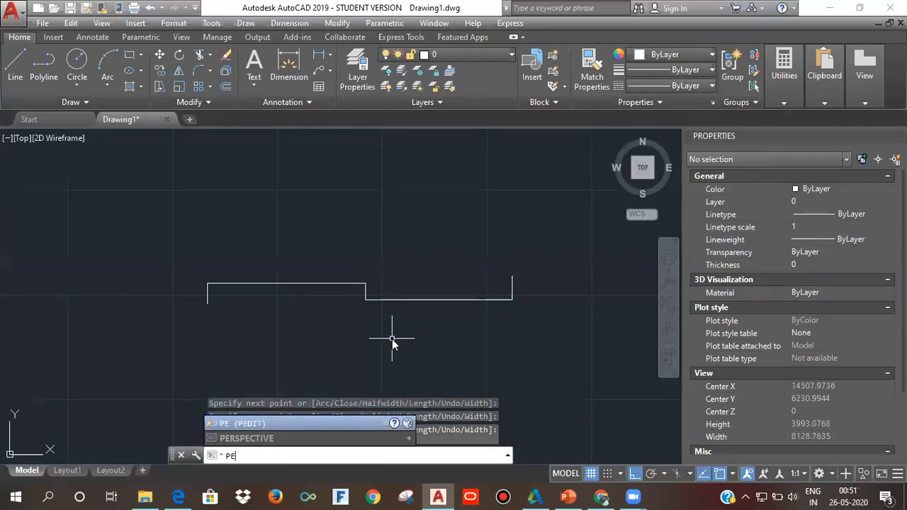
key("Return")
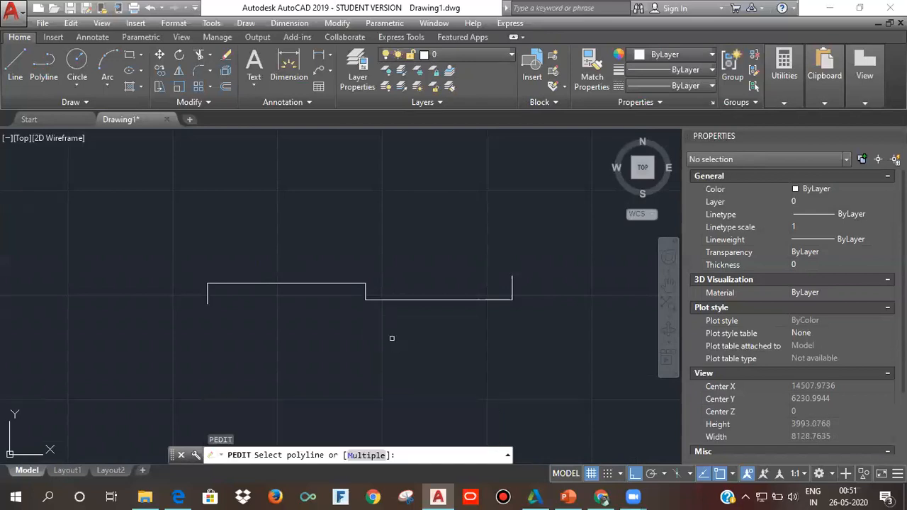
left_click(399, 299)
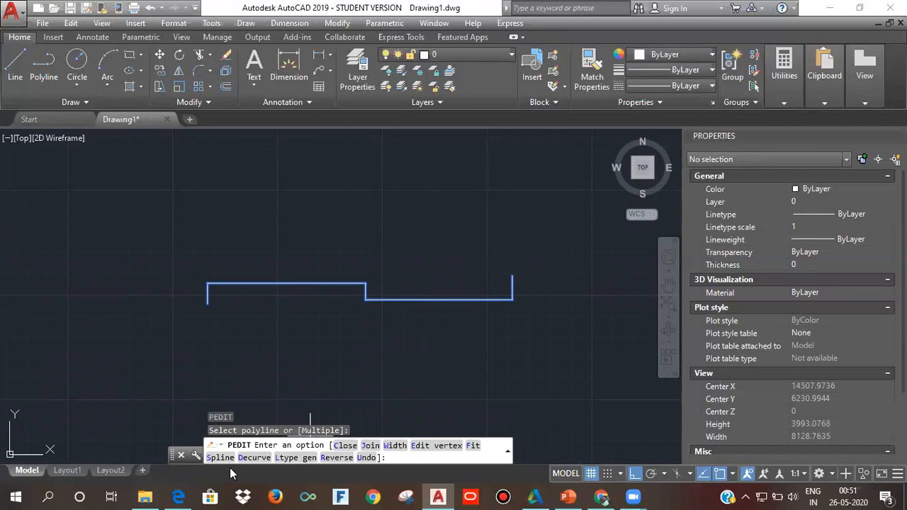
left_click(220, 458)
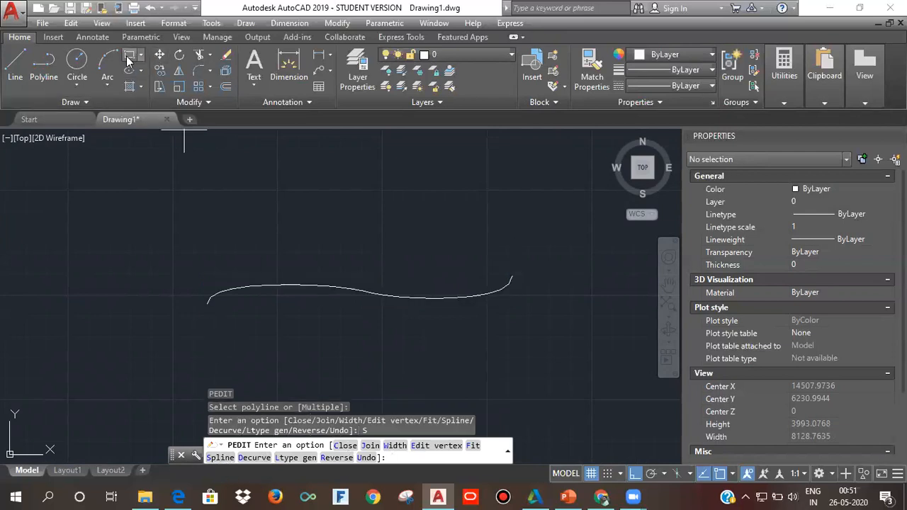
Draw a circle with a radius of about 124 just above the left end of the curve
left_click(77, 59)
scroll(180, 266, "up", 2)
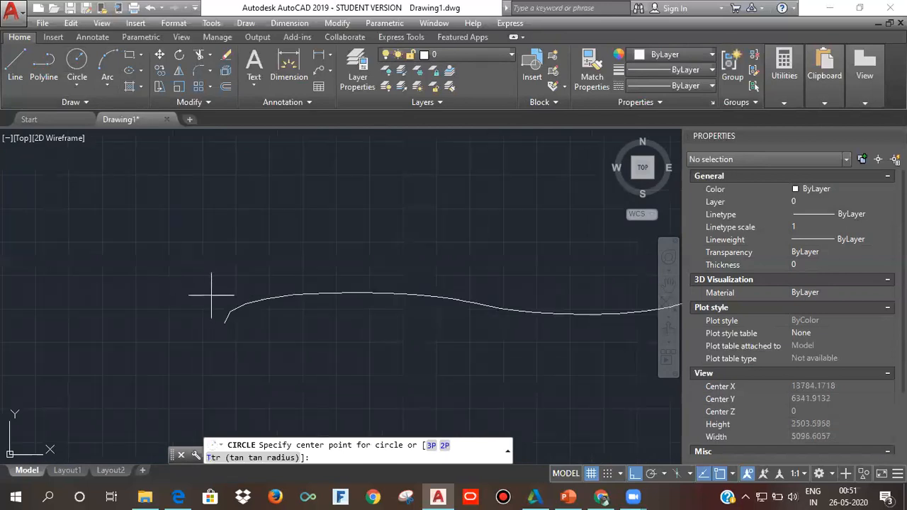
left_click(207, 290)
left_click(219, 307)
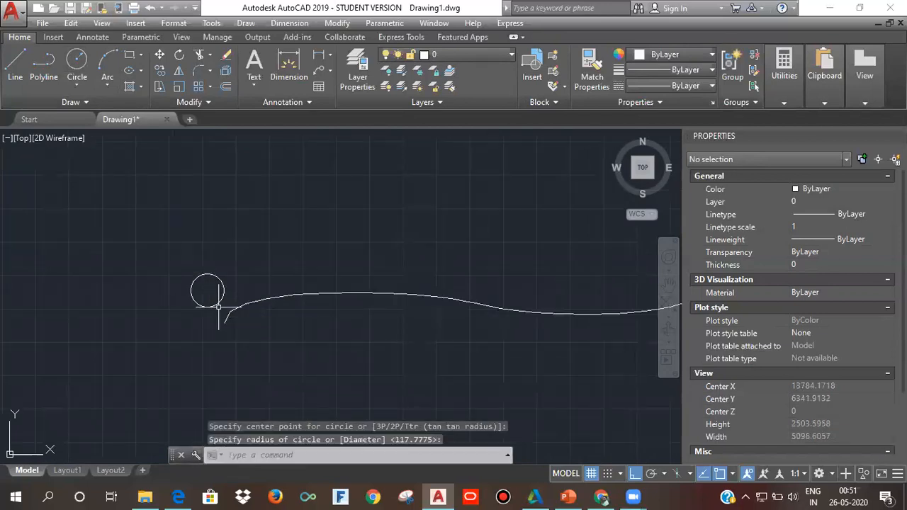
Create an associative path array of the small circle along the smoothed curve and close the array settings
scroll(467, 315, "down", 2)
middle_click_drag(470, 316, 365, 331)
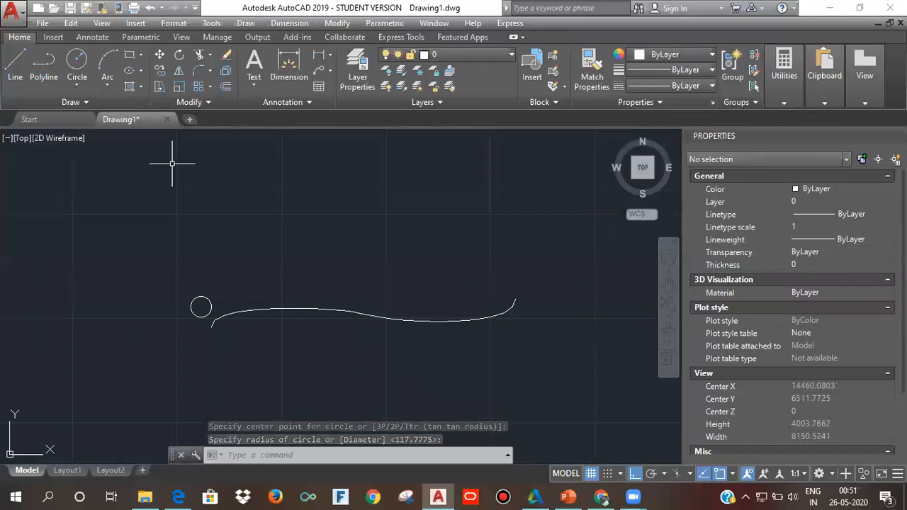
left_click(207, 87)
left_click(225, 132)
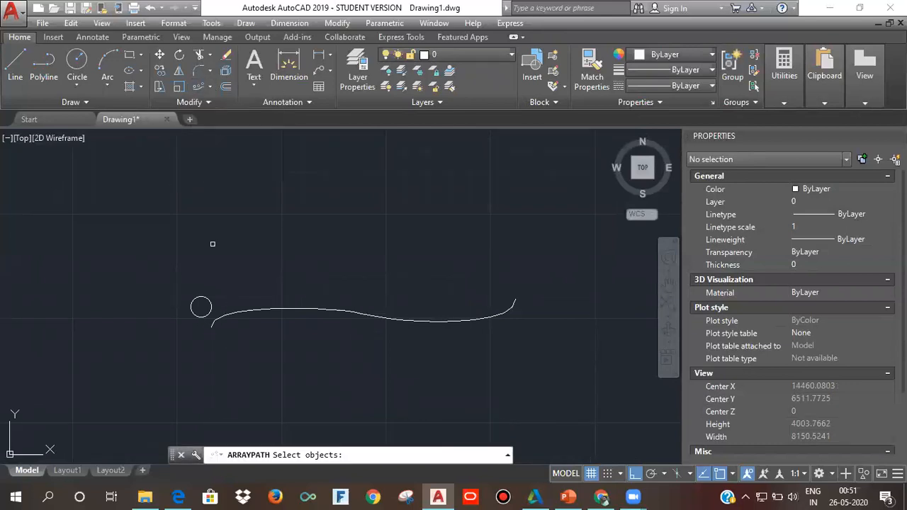
left_click(209, 309)
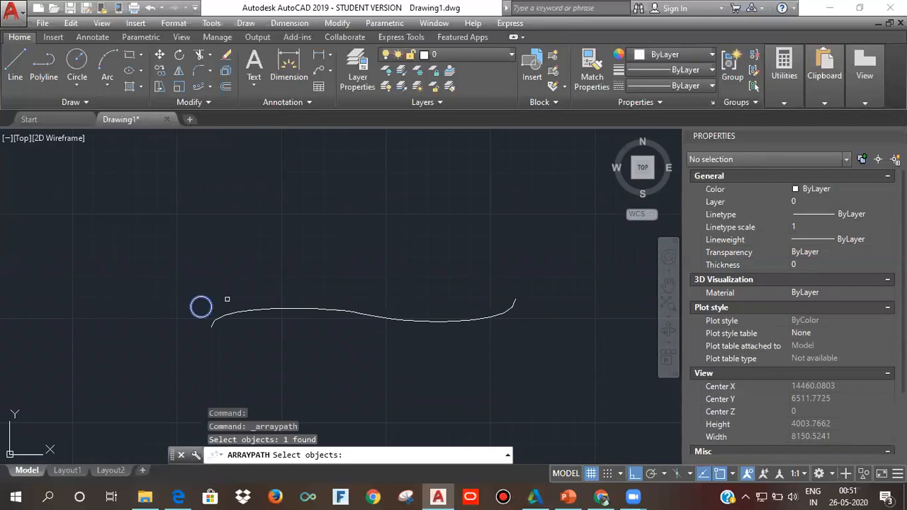
key("Return")
left_click(283, 310)
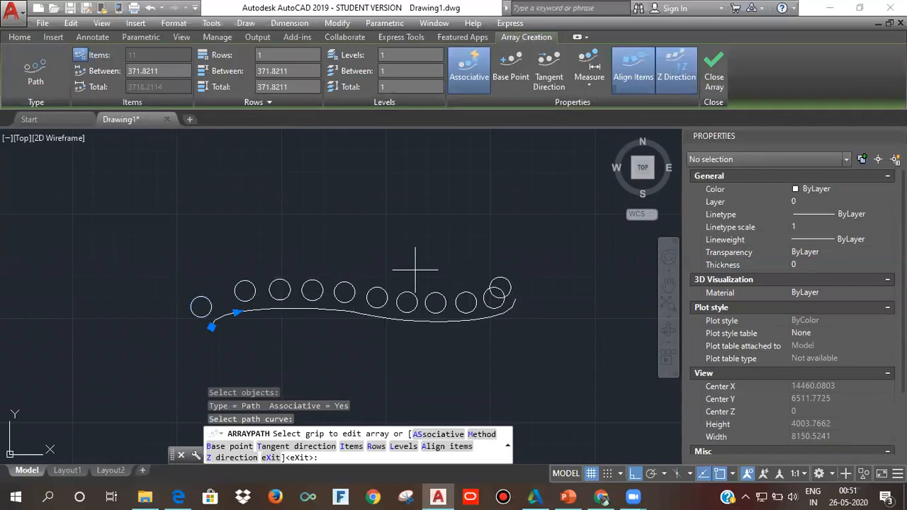
left_click(714, 71)
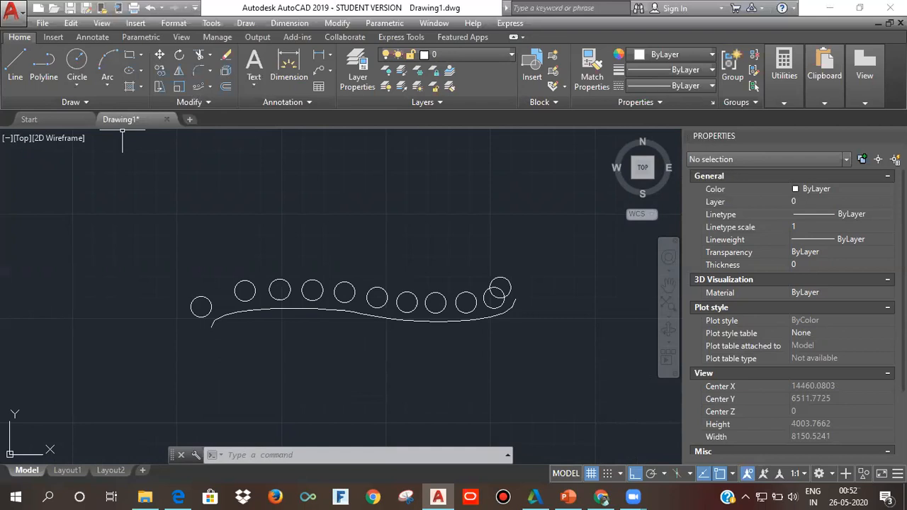
Draw a large circle by centre and radius in the empty space to the right of the path array
left_click(78, 84)
left_click(85, 111)
scroll(429, 239, "right", 5)
left_click(494, 285)
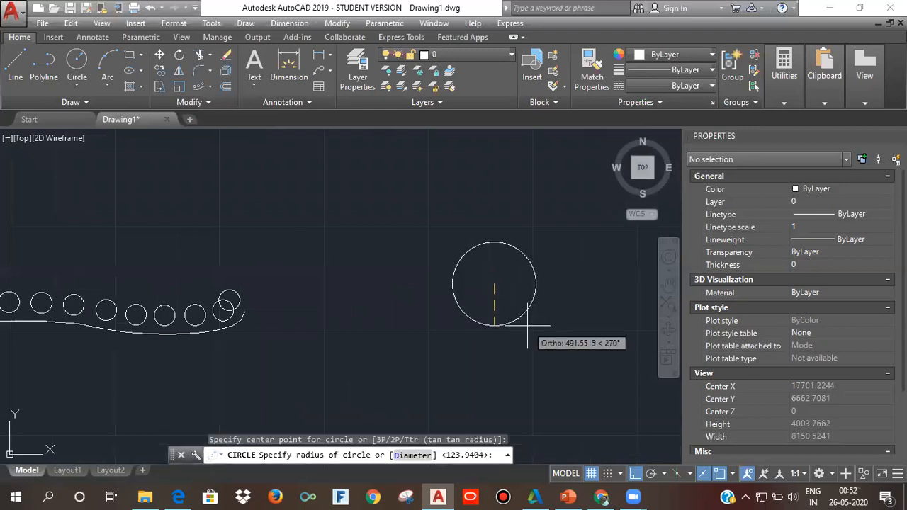
left_click(527, 328)
Draw a small rectangle just above the large circle, roughly centred over it
left_click(129, 54)
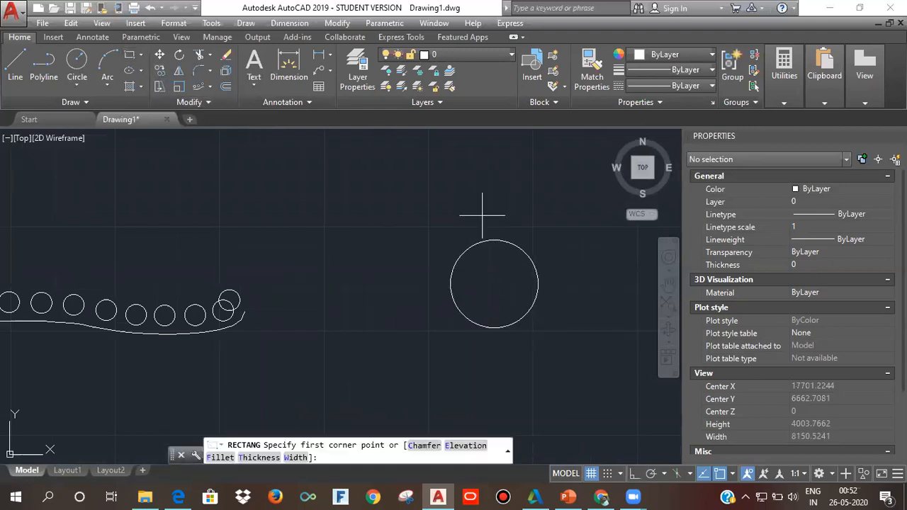
left_click(481, 216)
left_click(509, 234)
Create an associative polar array of the rectangle around the large circle's centre, with 6 items filling 360 degrees, and close the array settings
scroll(506, 279, "up", 3)
left_click(212, 91)
left_click(243, 162)
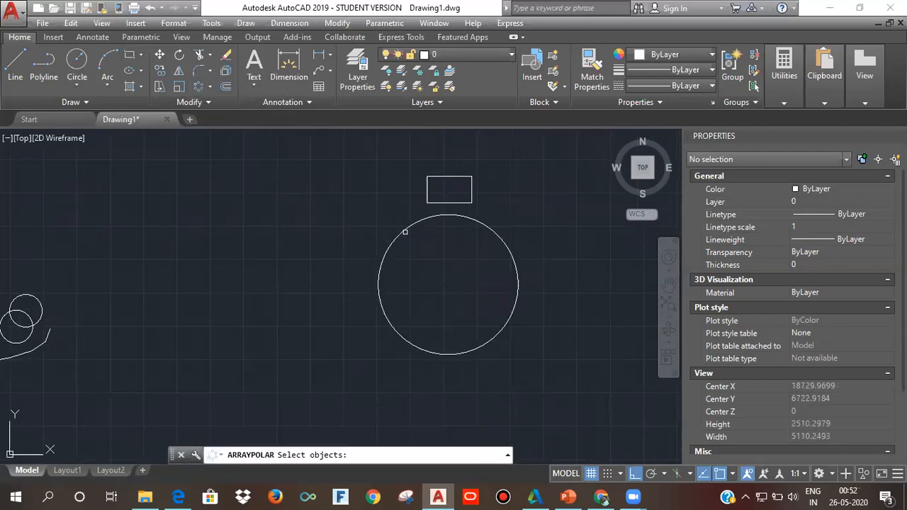
left_click(446, 203)
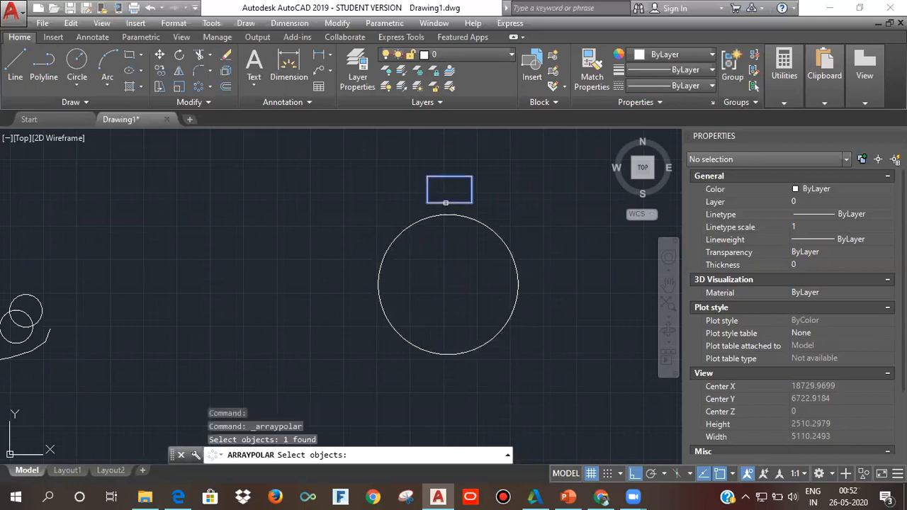
key("Return")
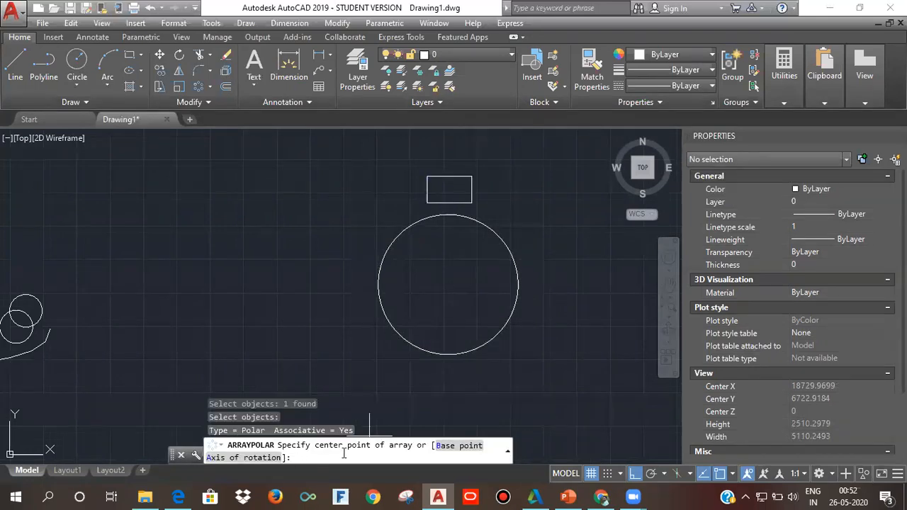
left_click(448, 285)
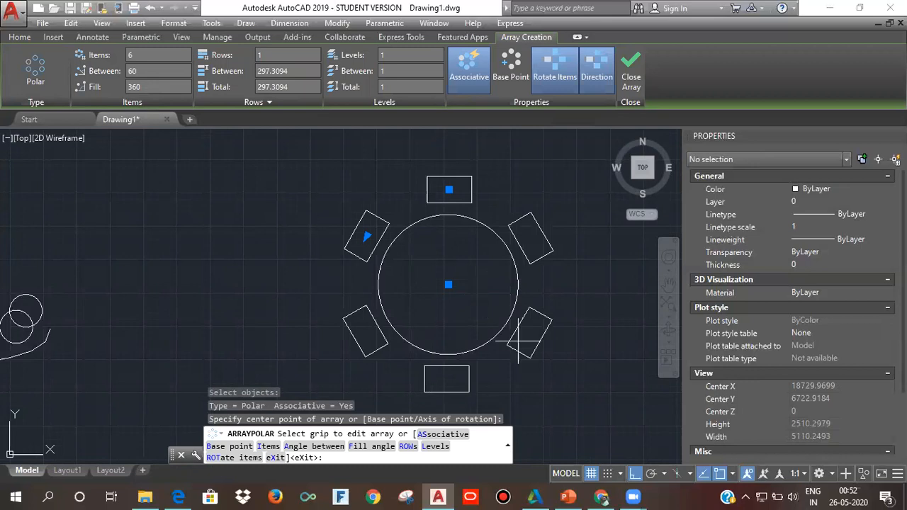
left_click(630, 80)
Draw another small rectangle in the empty space to the right of the circle with its polar array
scroll(440, 220, "down", 2)
middle_click_drag(423, 242, 337, 248)
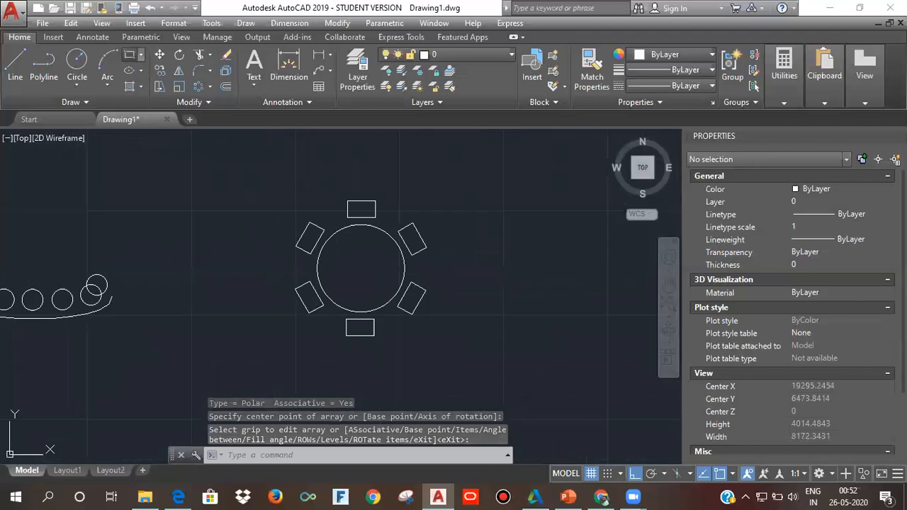
left_click(129, 55)
middle_click_drag(521, 276, 386, 285)
left_click(426, 254)
left_click(453, 273)
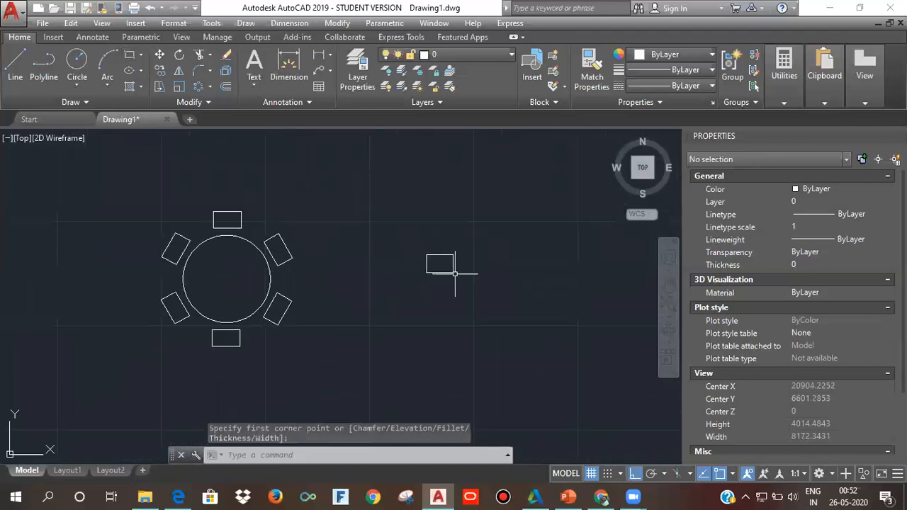
Create an associative polar array of the new rectangle with 6 items around a free centre point directly below it, and close the array settings
left_click(200, 87)
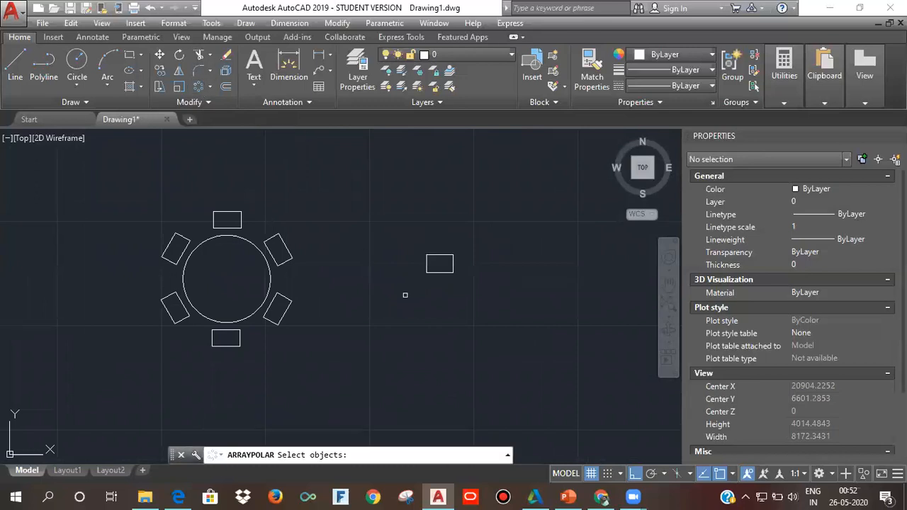
left_click(429, 267)
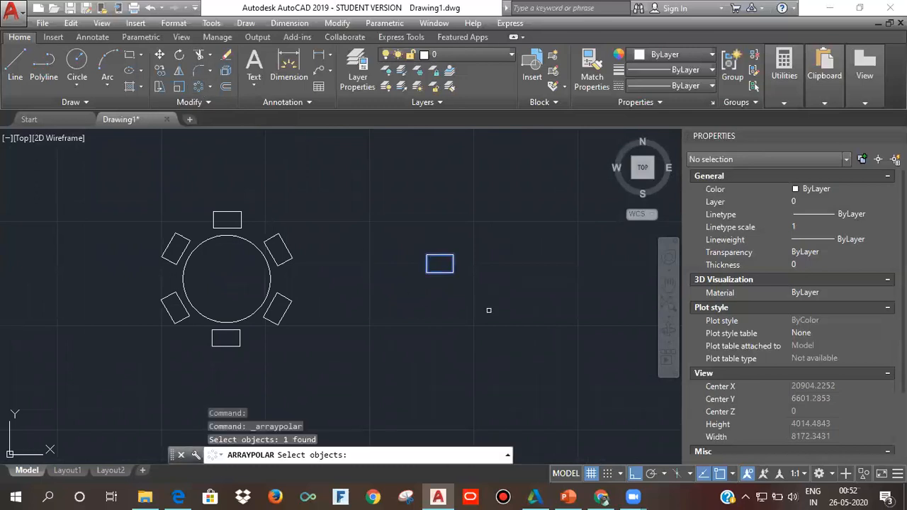
key("Return")
left_click(439, 345)
scroll(474, 206, "down", 2)
left_click(631, 71)
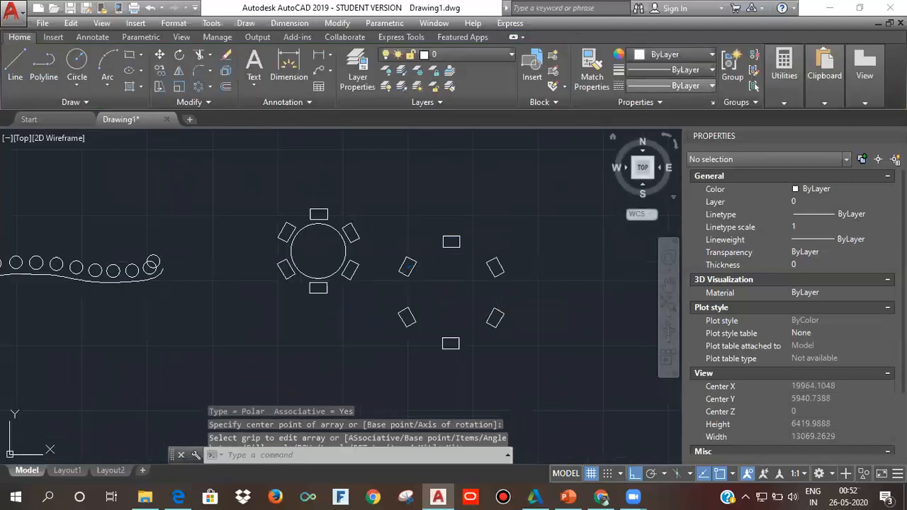
scroll(235, 279, "down", 1)
scroll(200, 284, "down", 1)
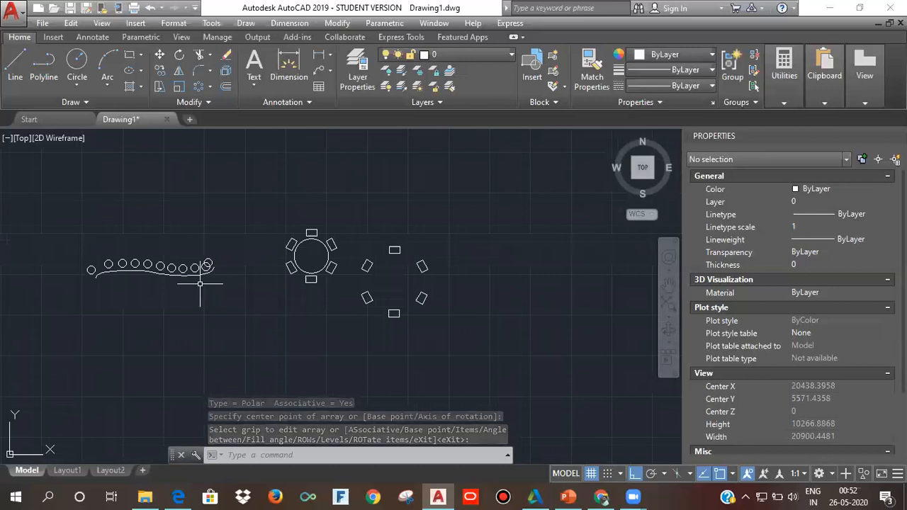